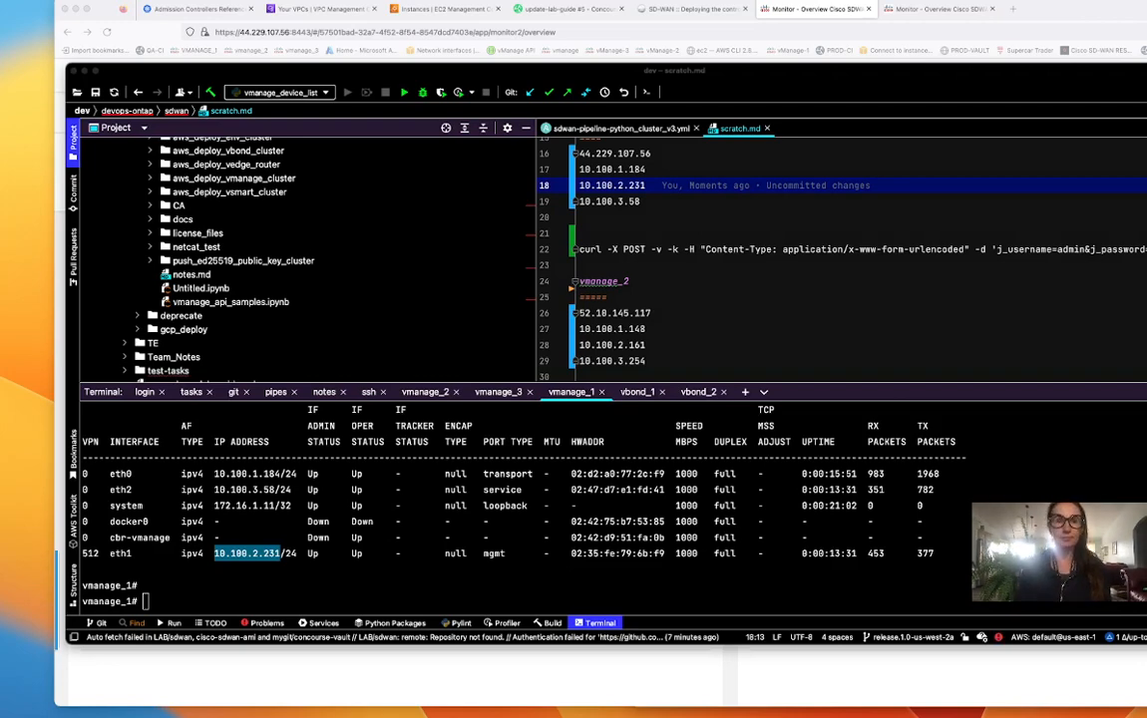
- Switch from the PyCharm notes to the vManage Monitor Overview dashboard in Firefox
click(1087, 17)
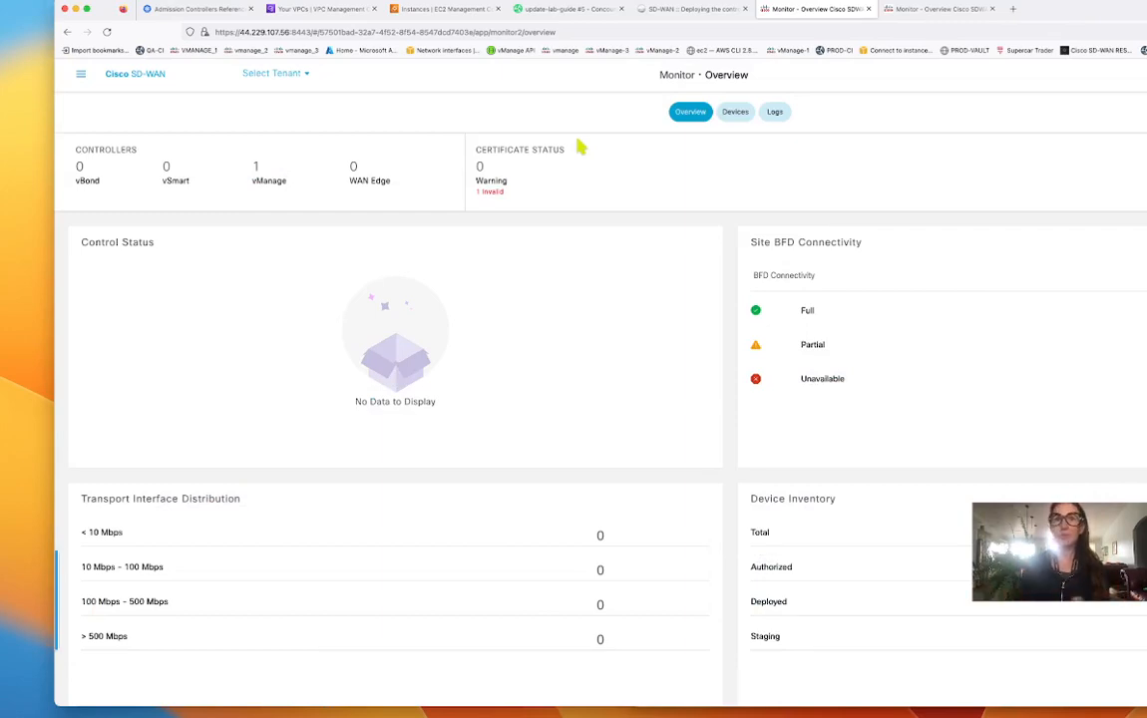
- Go to Administration > Cluster Management and dismiss the Edit vManage dialog for vmanage_1
click(81, 77)
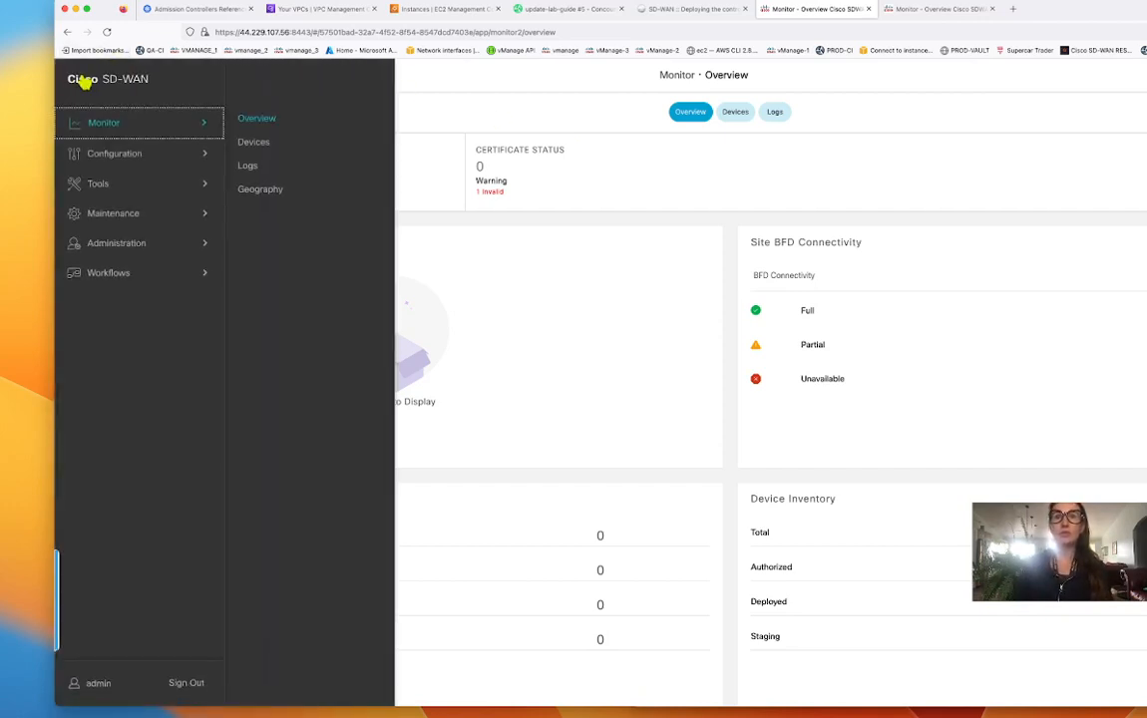
click(118, 243)
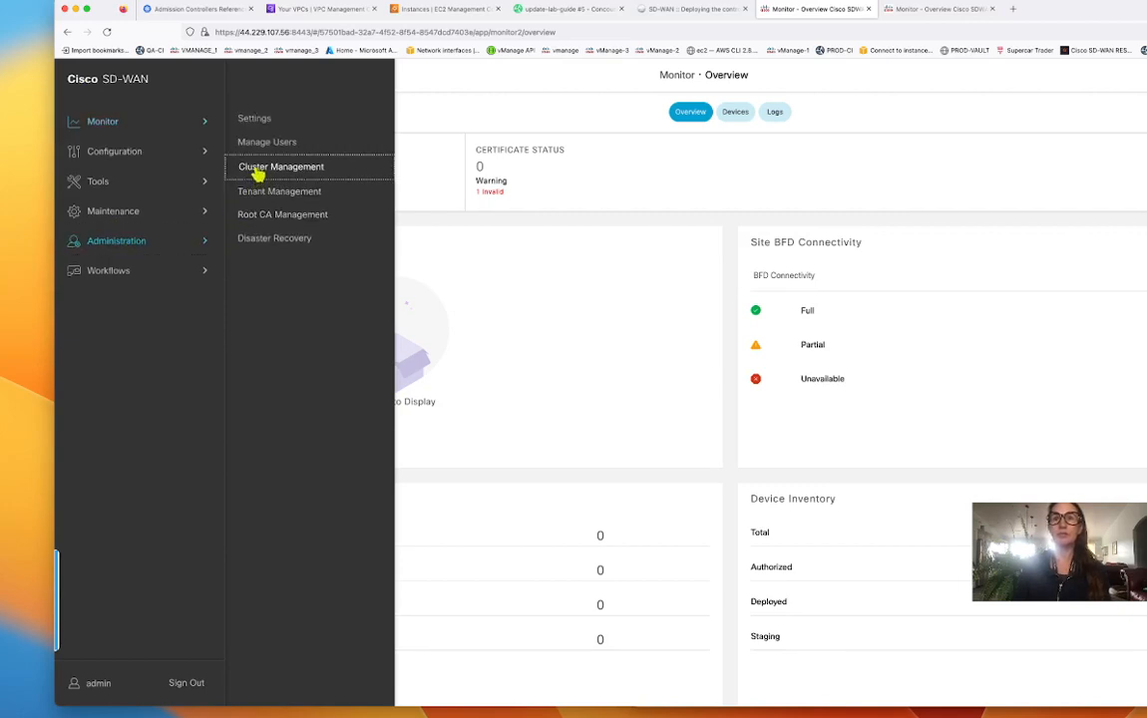
click(256, 168)
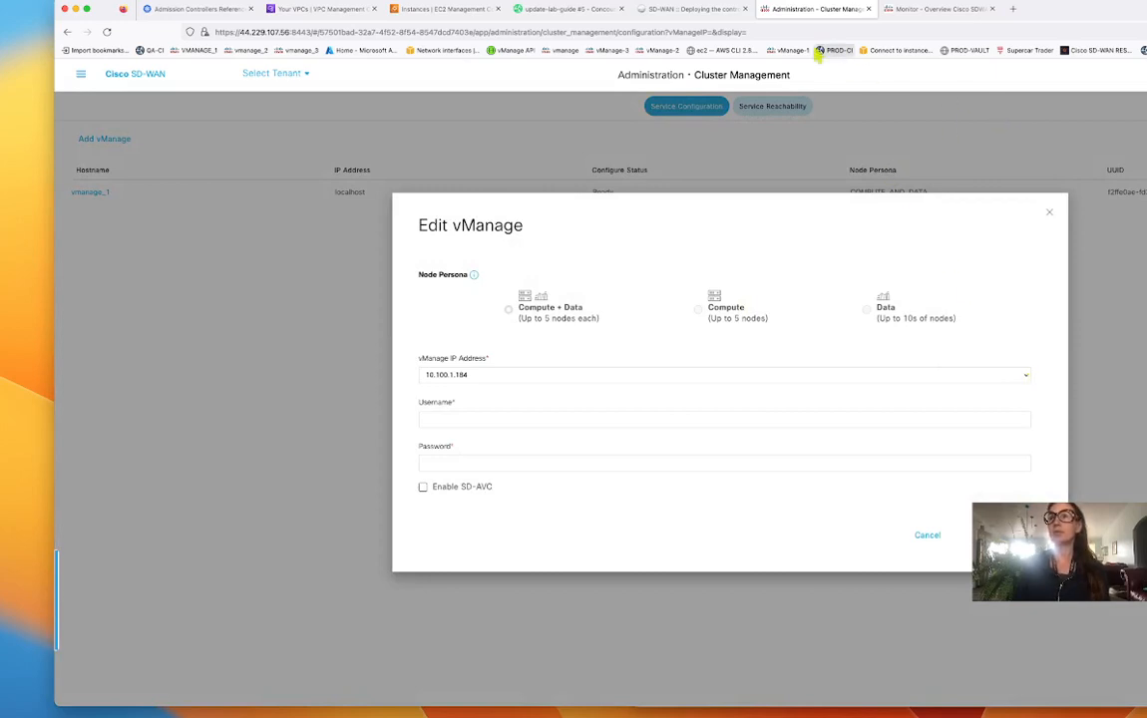
click(1049, 212)
- Load vManage from the VMANAGE_1 bookmark in a new tab and reach Cluster Management
click(1012, 8)
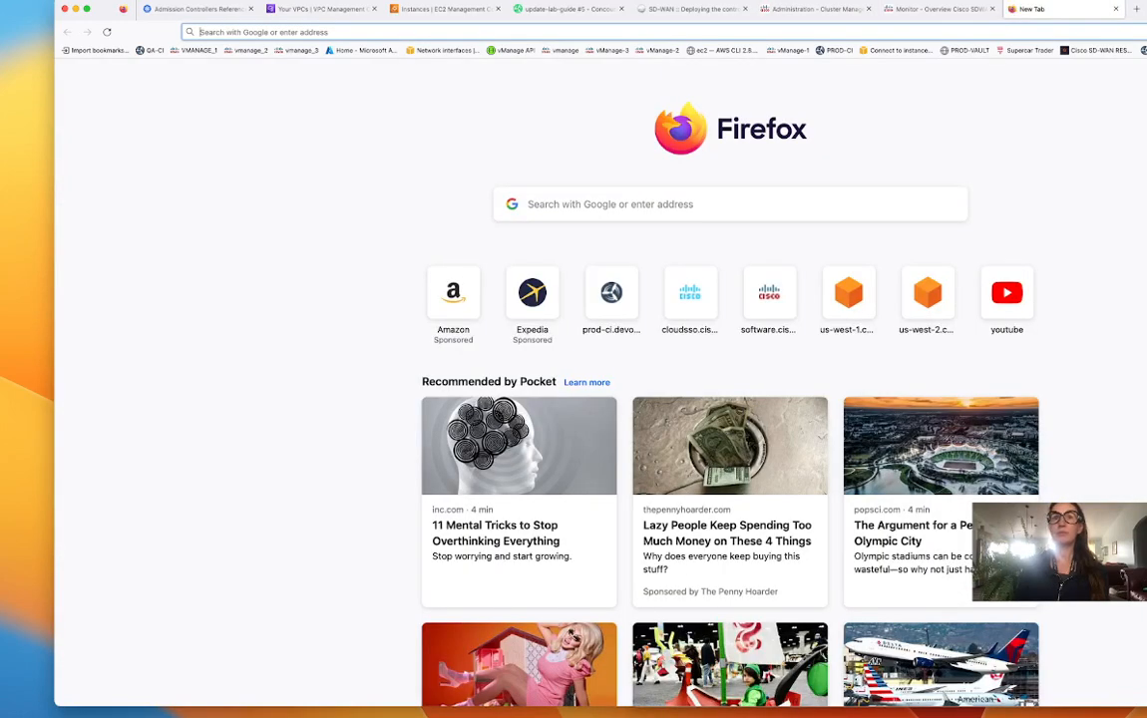
click(189, 51)
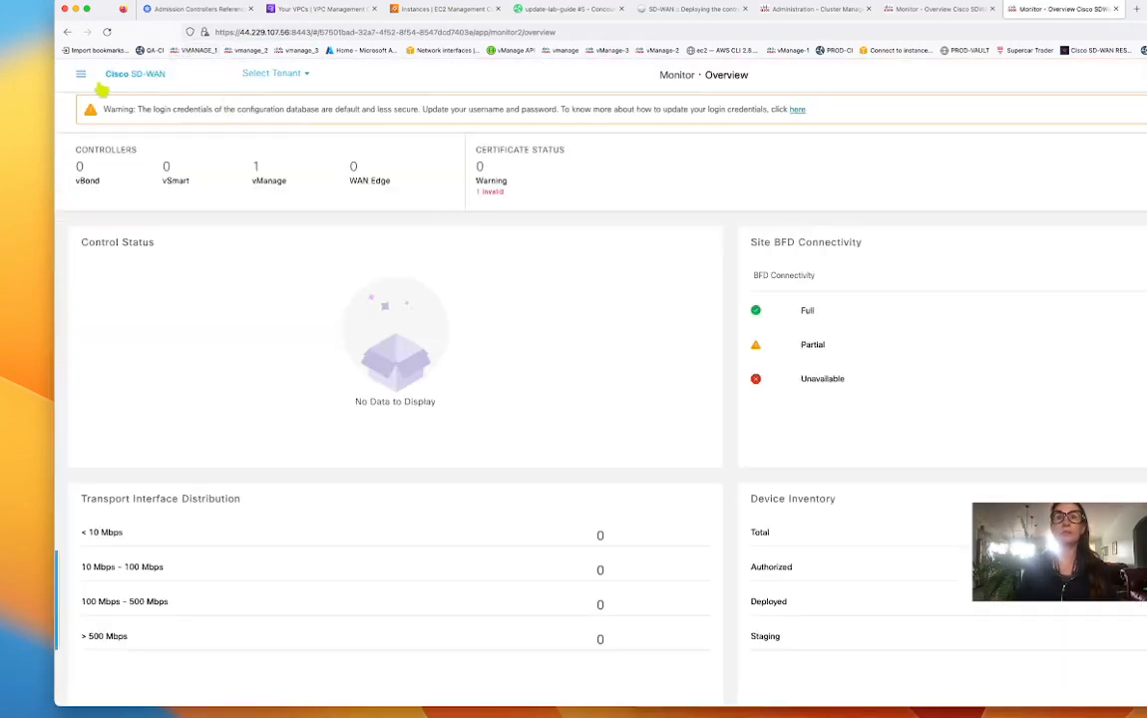
click(80, 75)
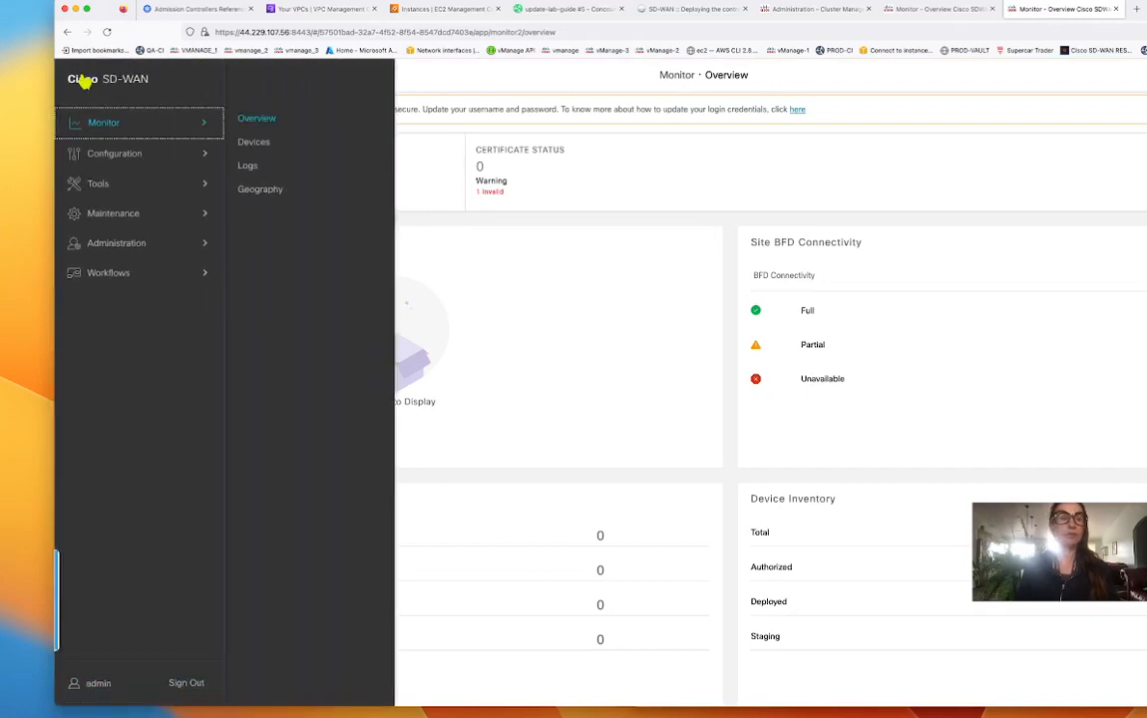
click(133, 244)
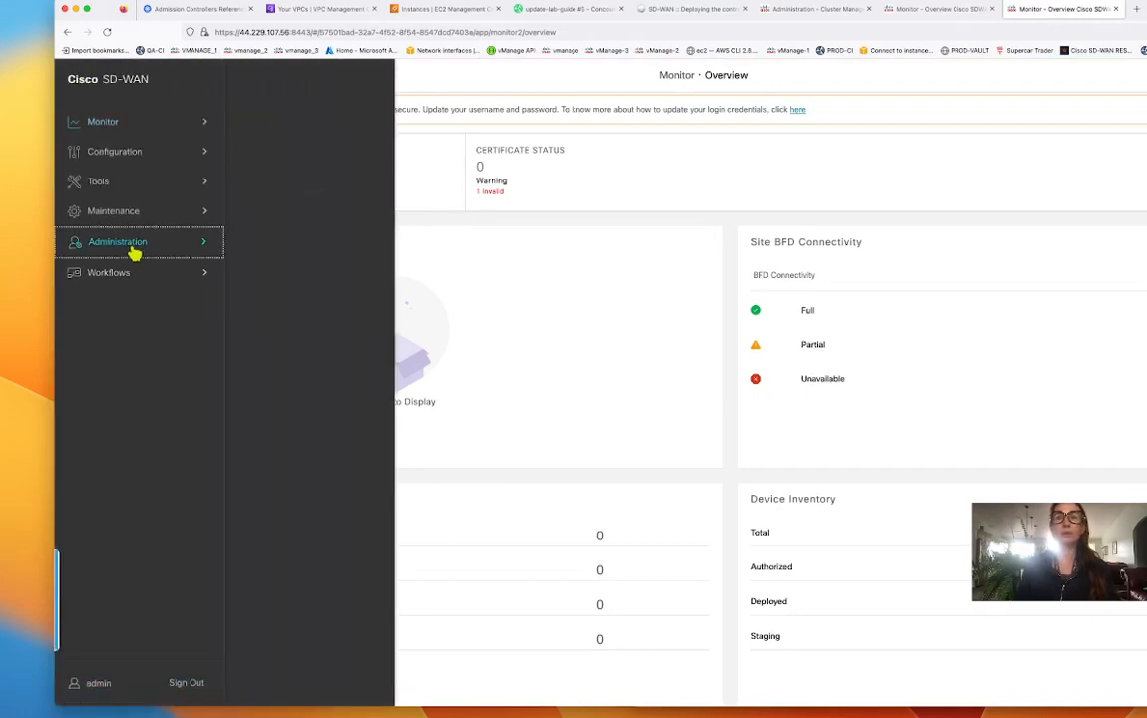
click(254, 164)
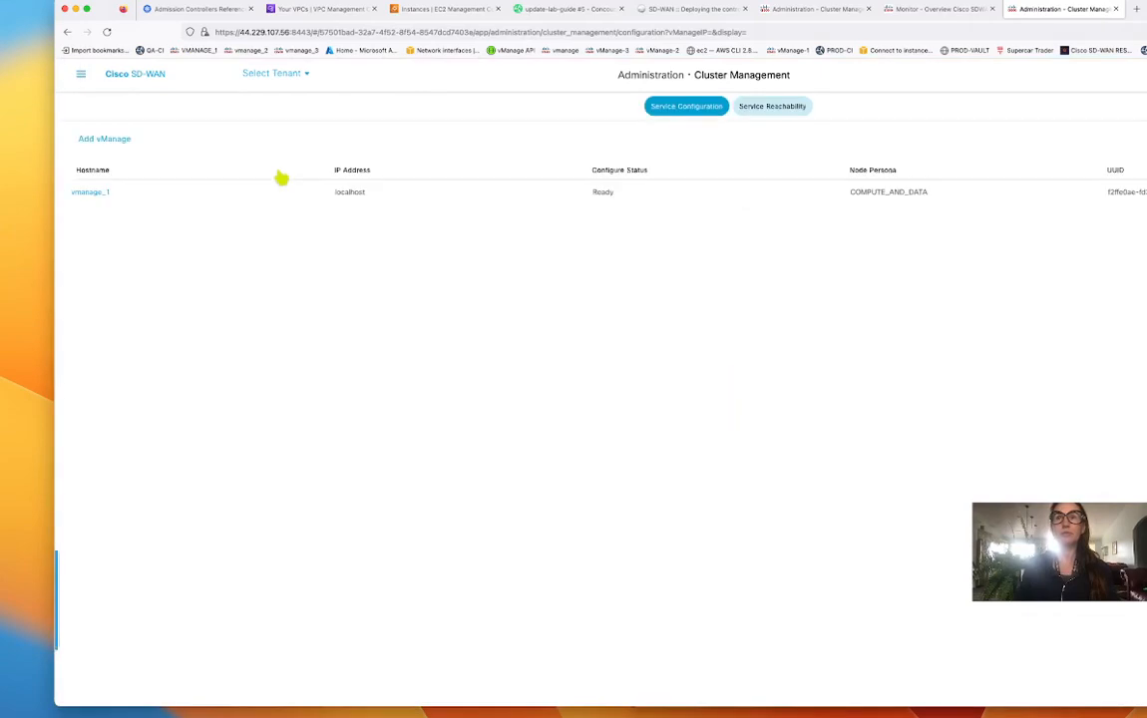
- Review the Administration Settings list, then return to Cluster Management
click(81, 74)
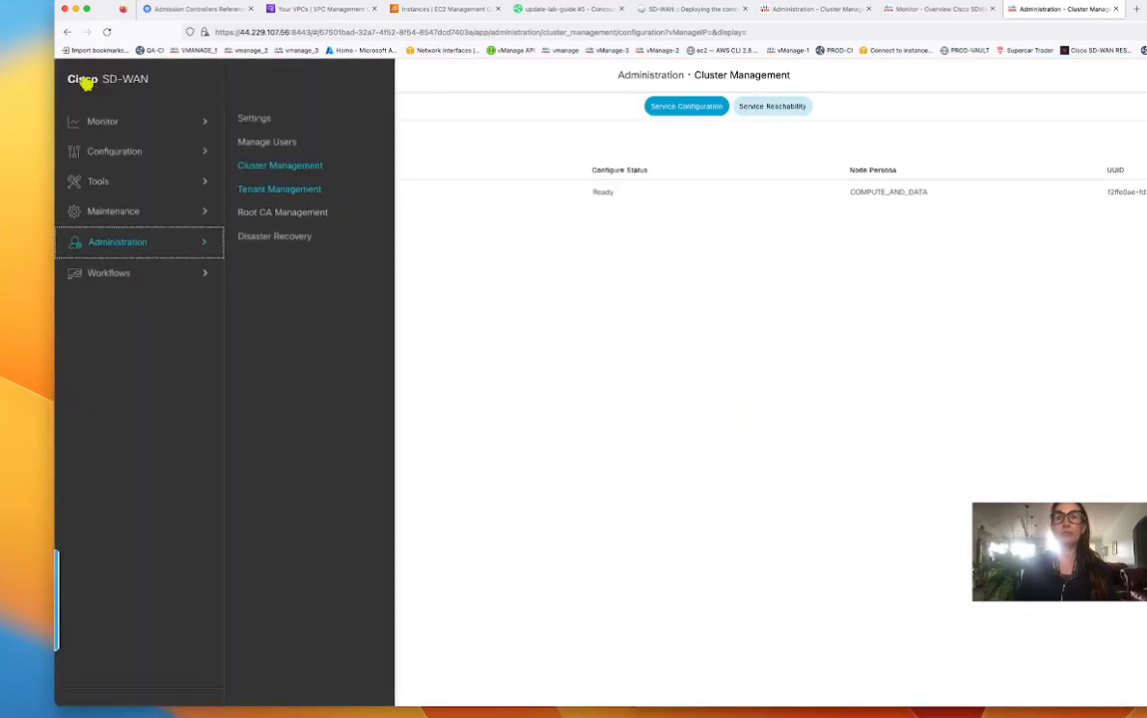
click(250, 122)
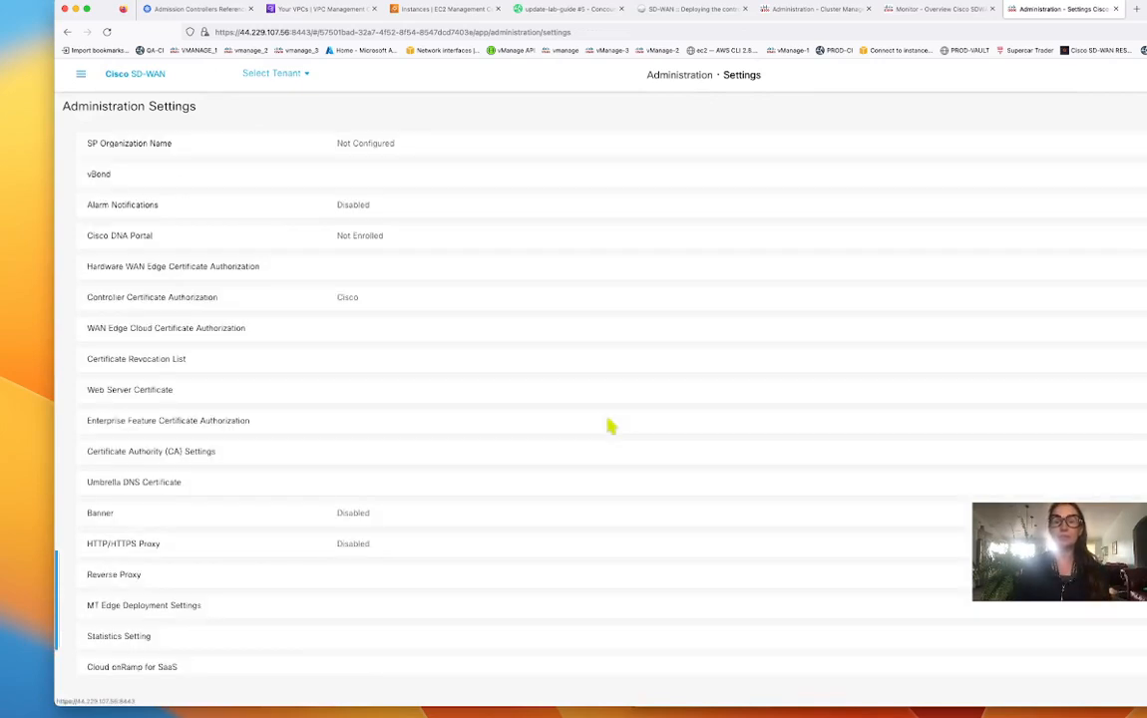
scroll(610, 427, down, 5)
scroll(610, 426, down, 3)
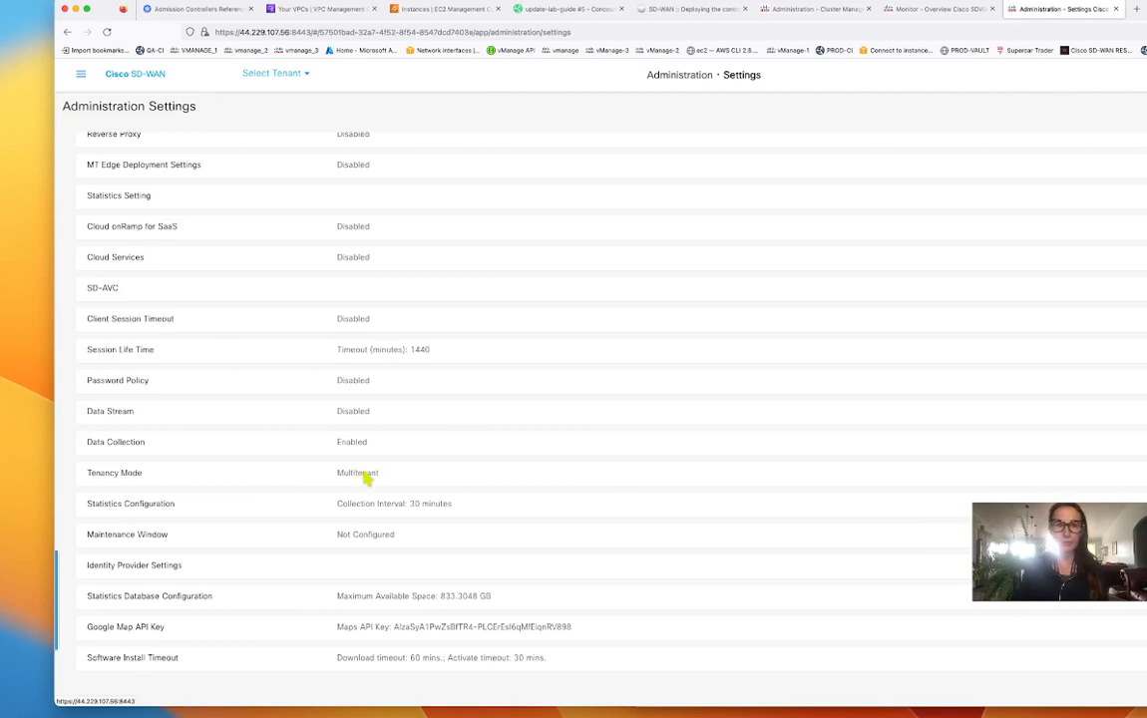
scroll(367, 479, up, 5)
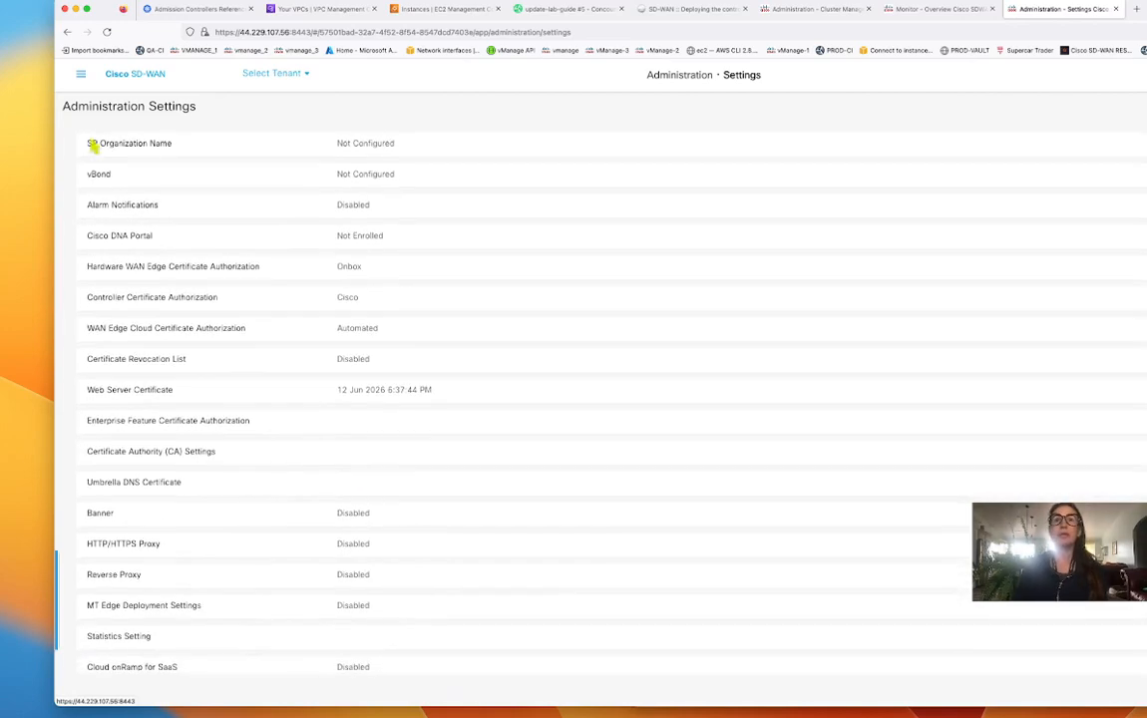
click(82, 78)
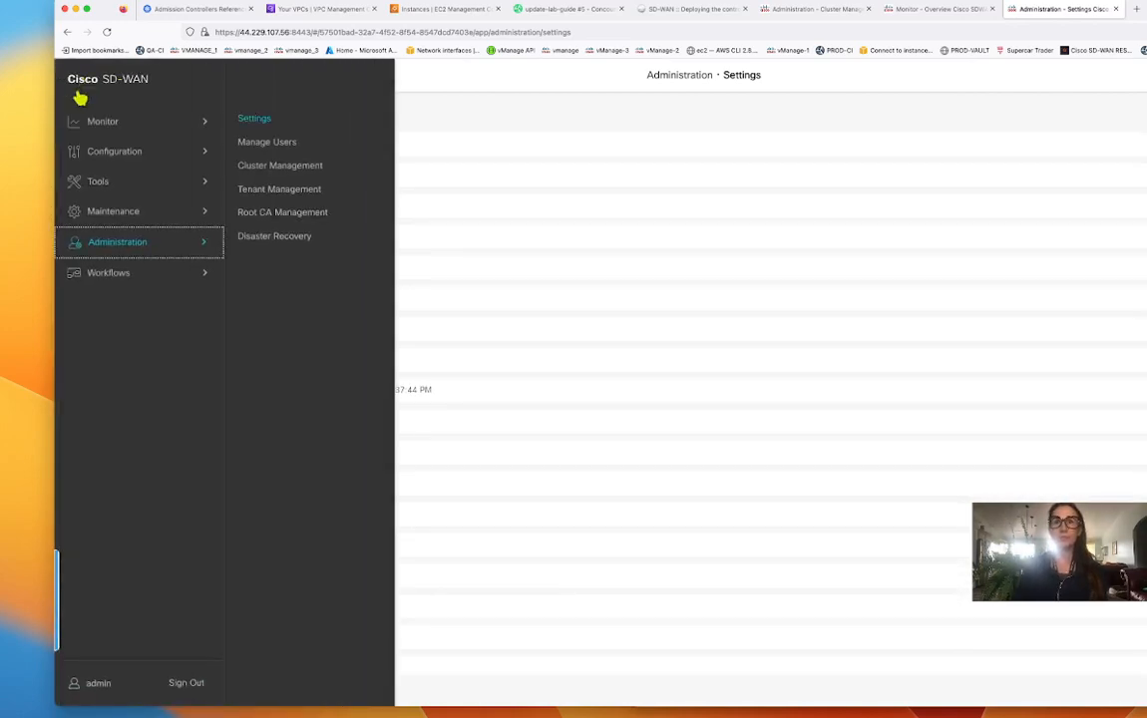
click(292, 169)
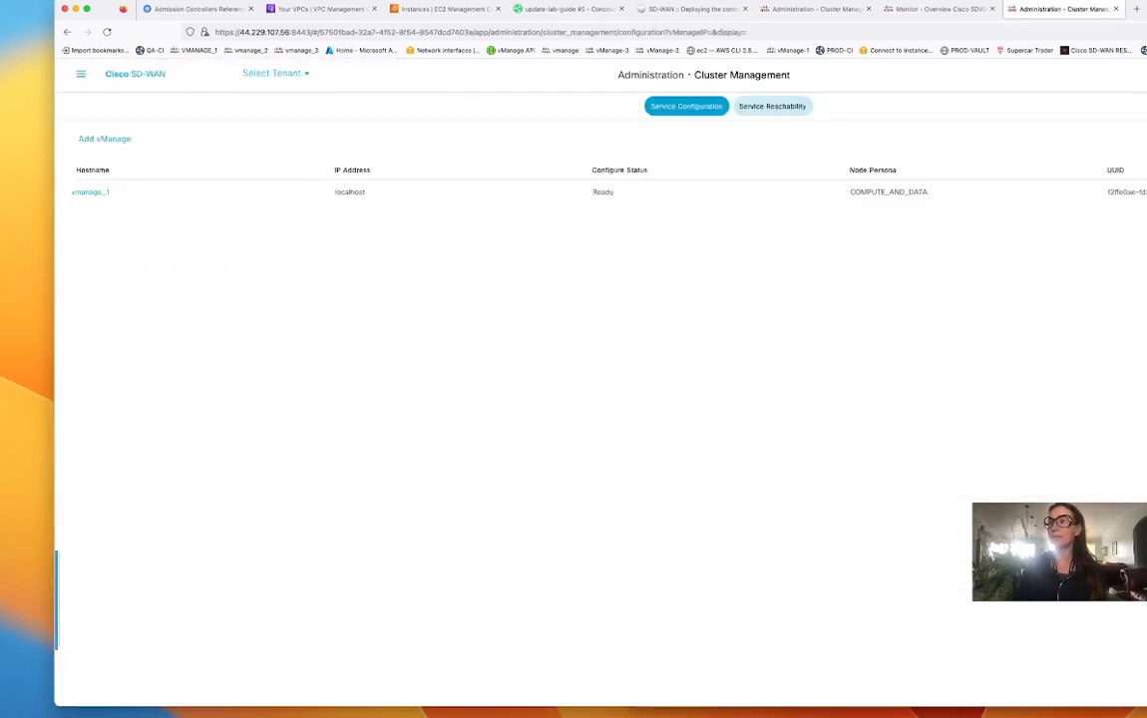
- Change vmanage_1's vManage IP Address to 10.100.3.58, enter the login username and password, and update
click(1146, 212)
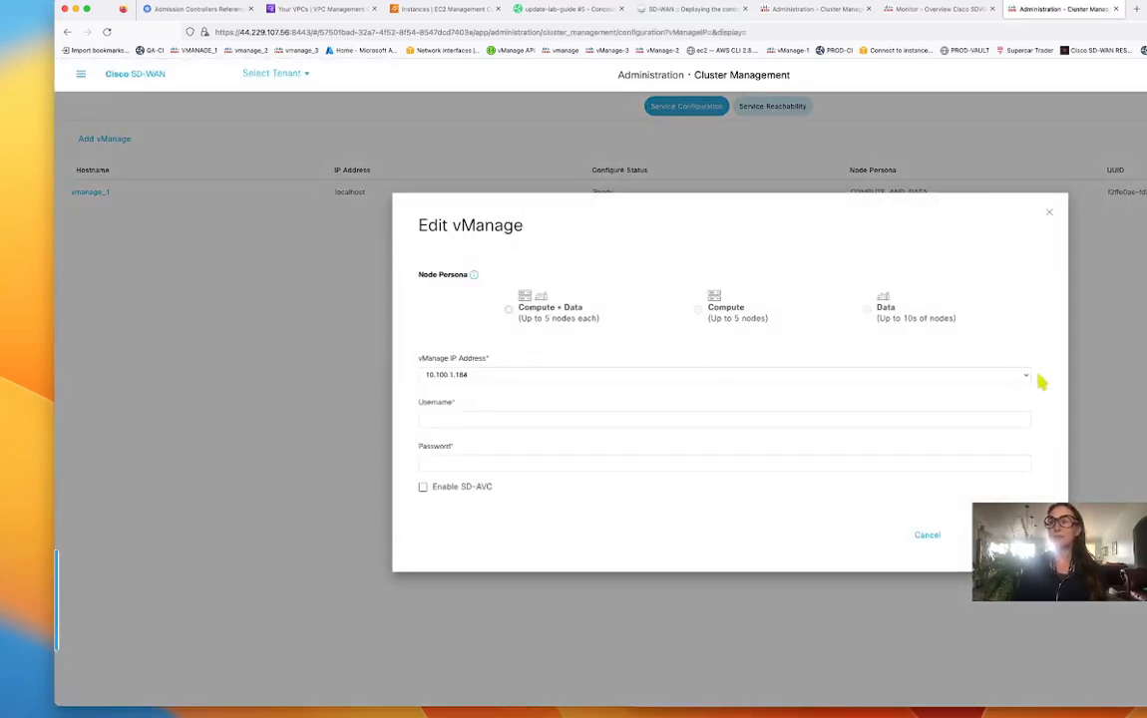
click(1031, 377)
click(877, 389)
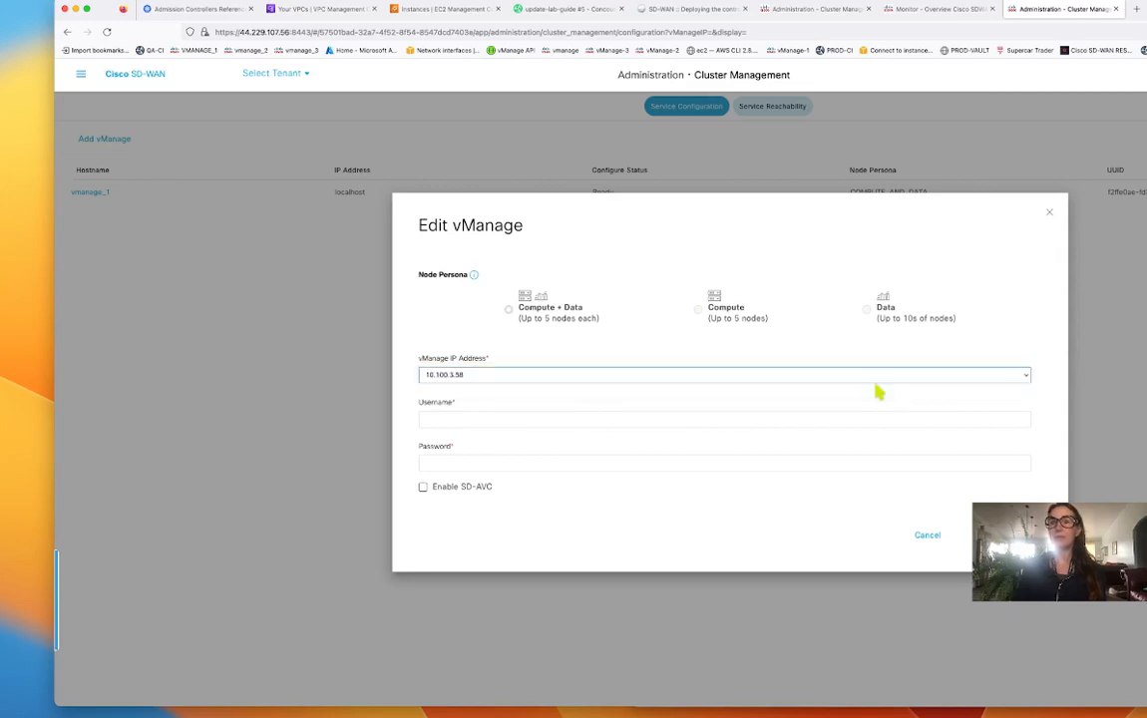
click(495, 422)
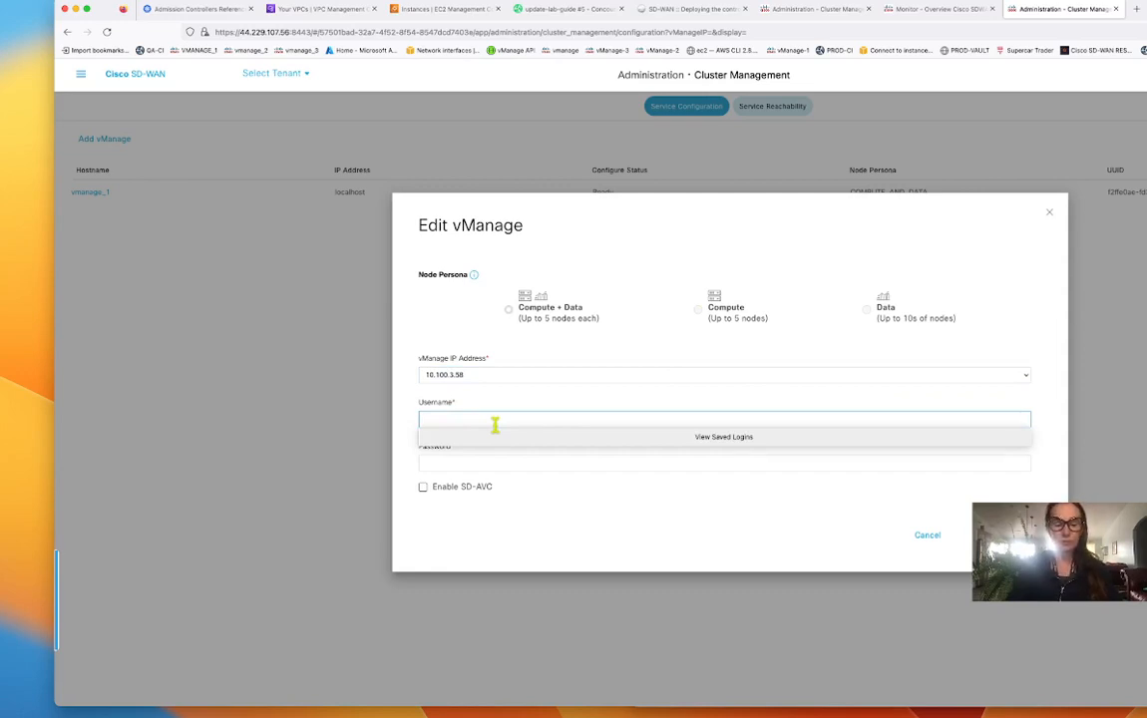
text(admin)
key(Tab)
text(a)
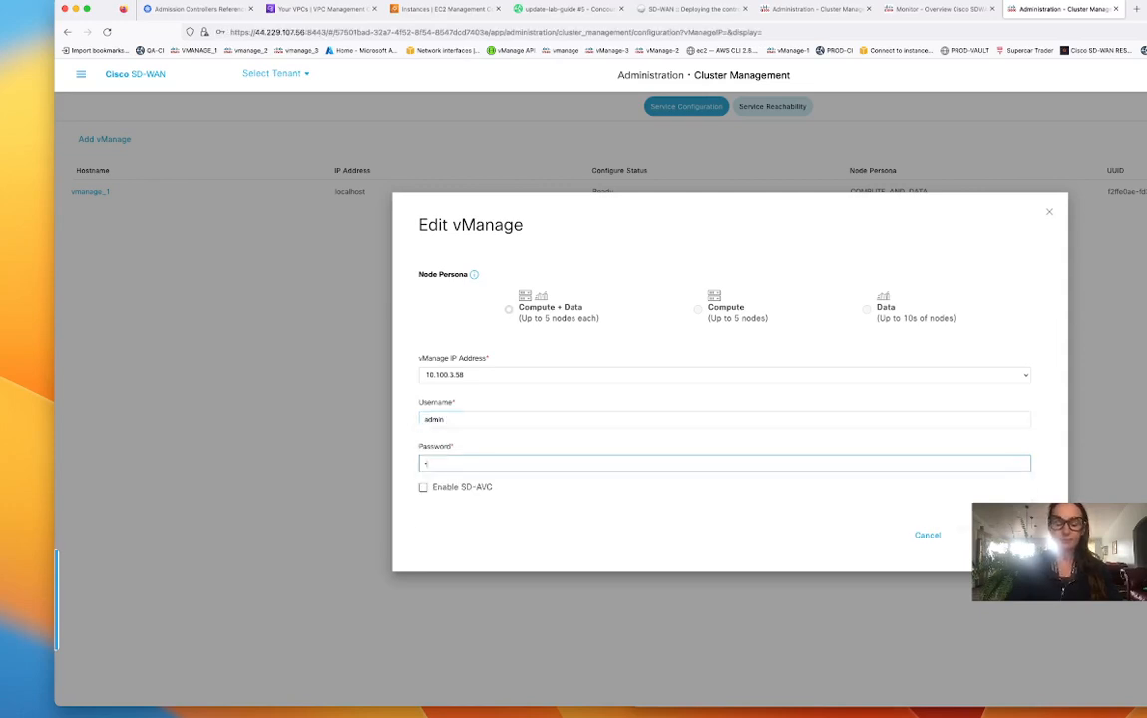
text(dm)
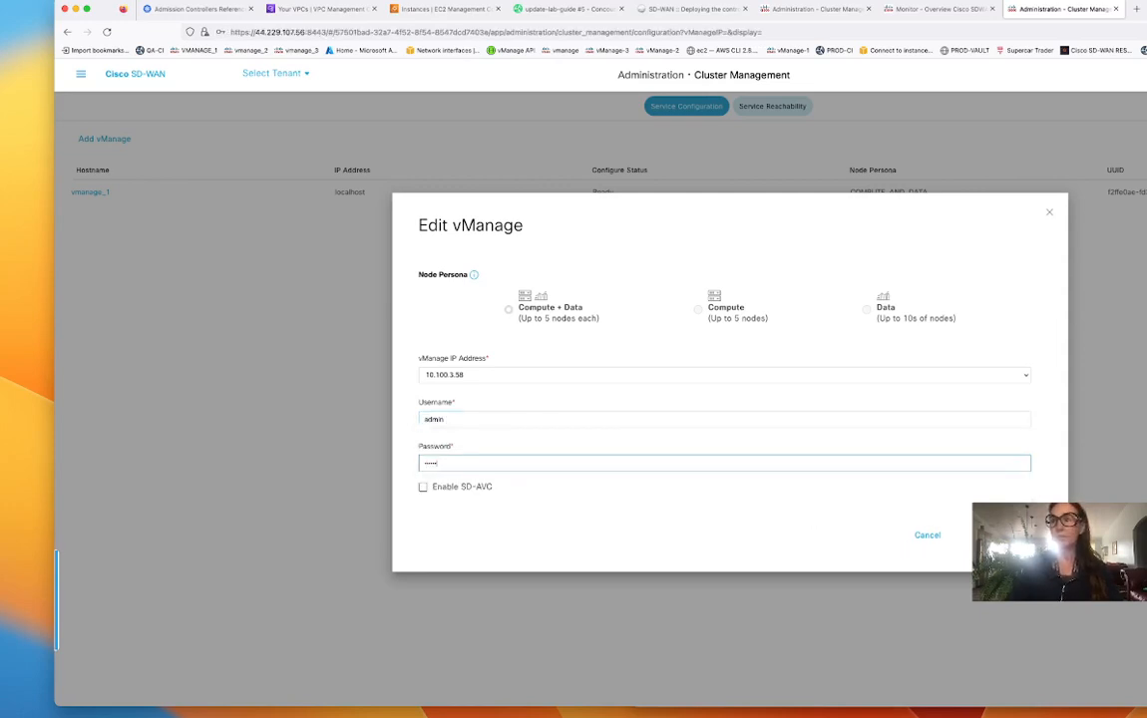
click(1000, 535)
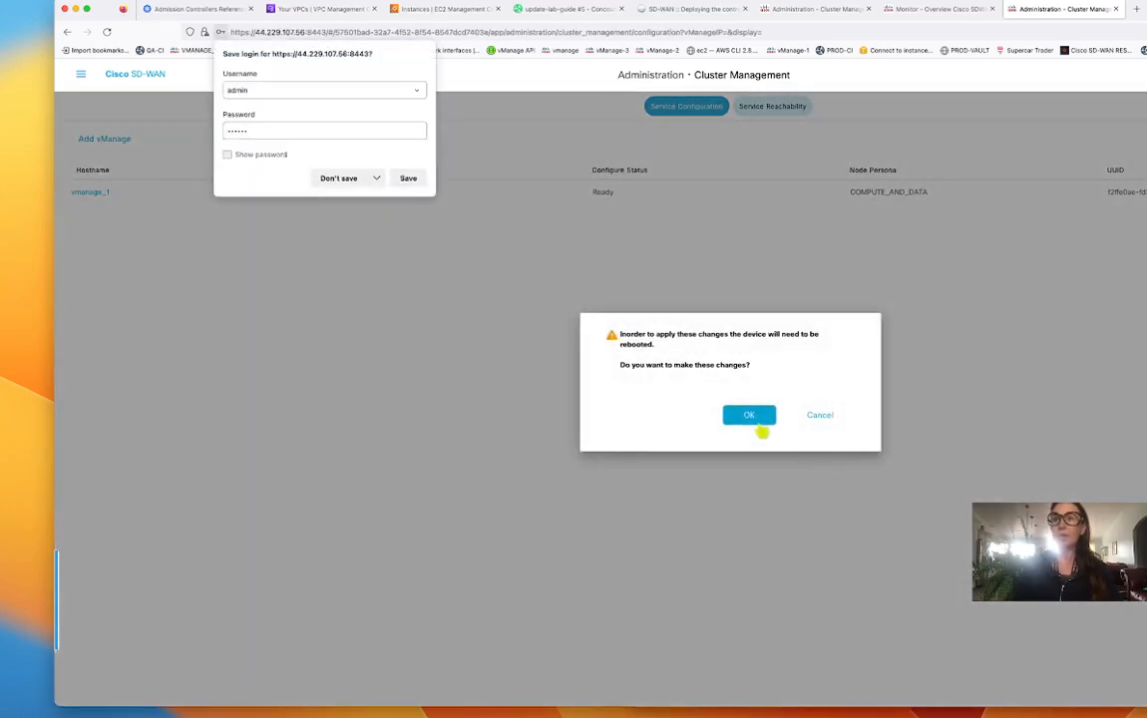
- Confirm applying the change so vManage reboots
click(756, 415)
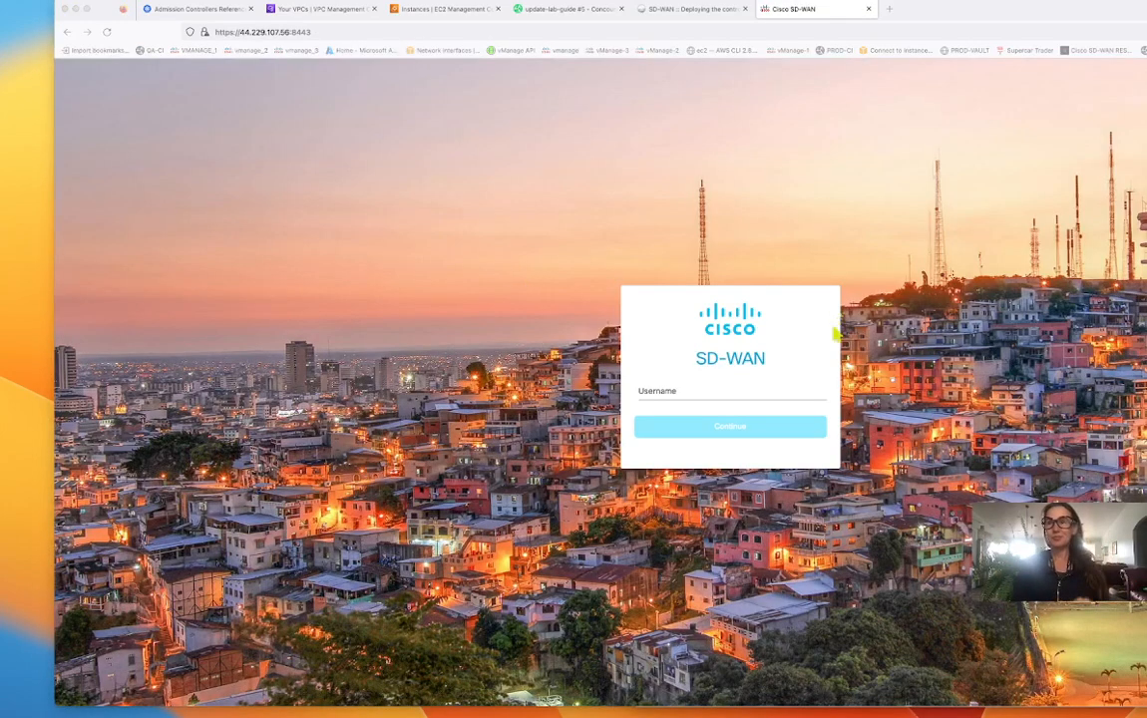
- Sign in to vManage again with the account username and password
click(727, 389)
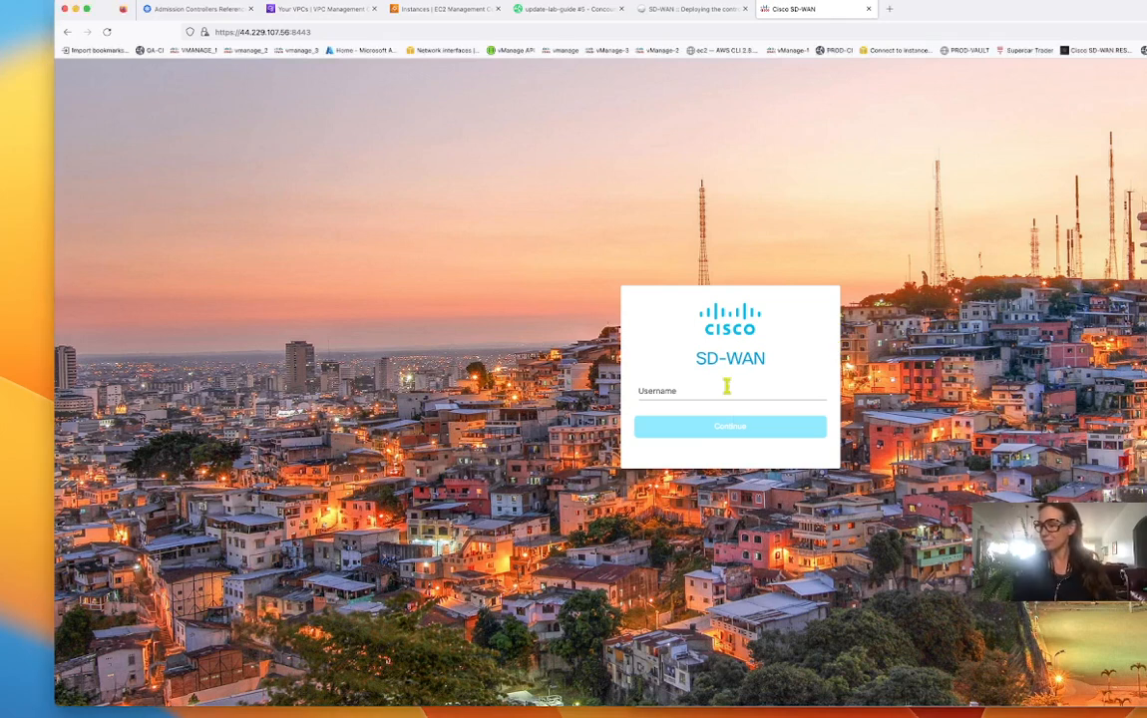
click(727, 387)
text(admin)
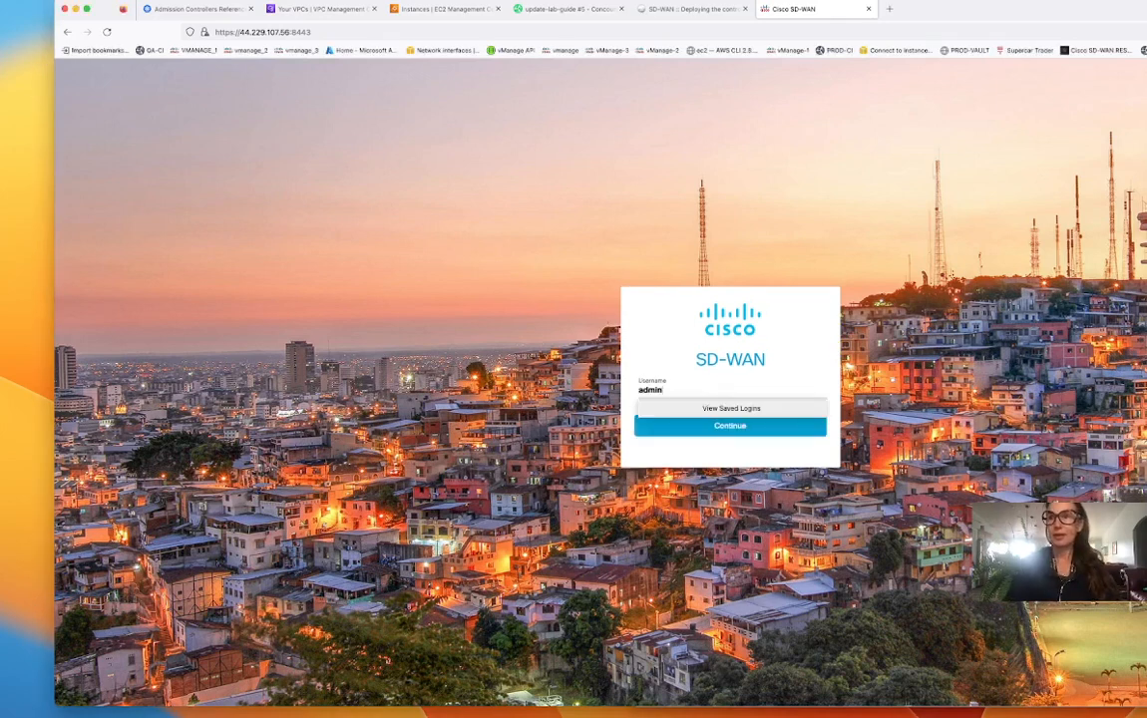
click(755, 427)
click(739, 405)
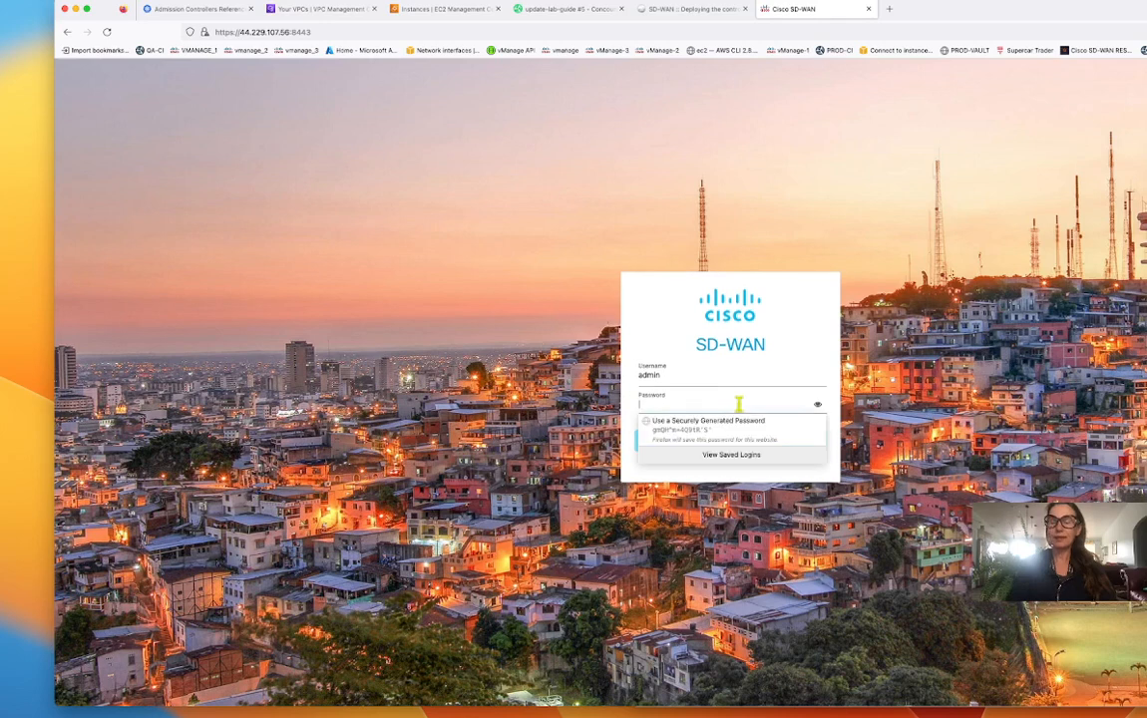
text(admin)
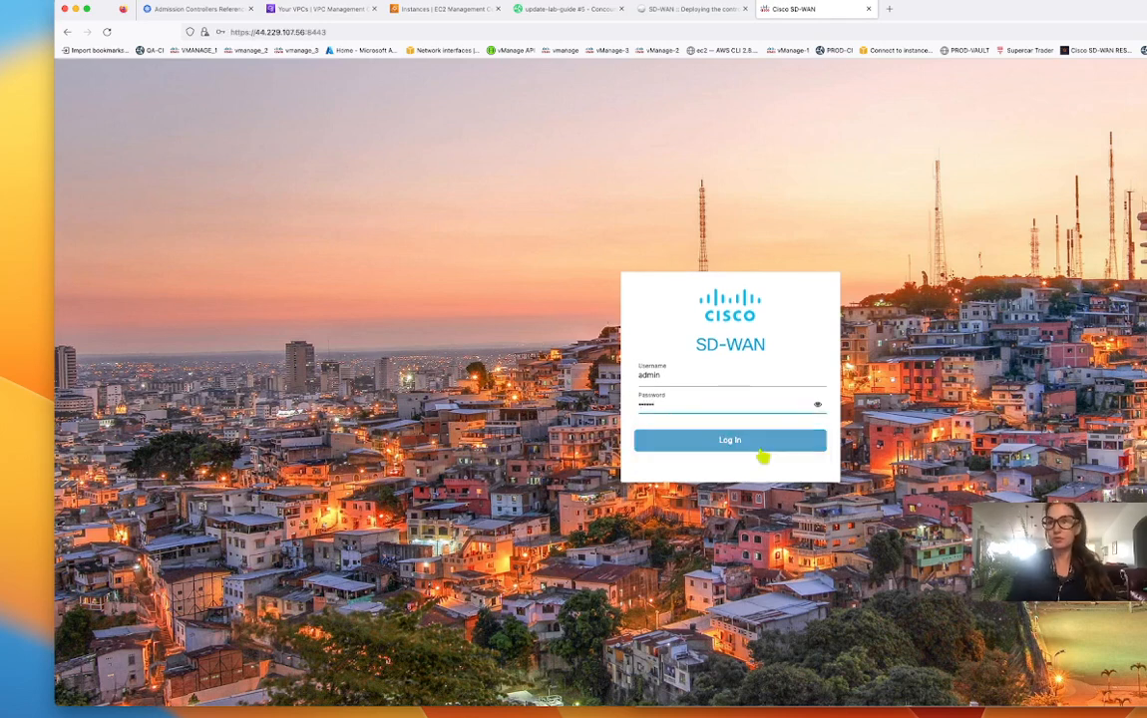
click(759, 446)
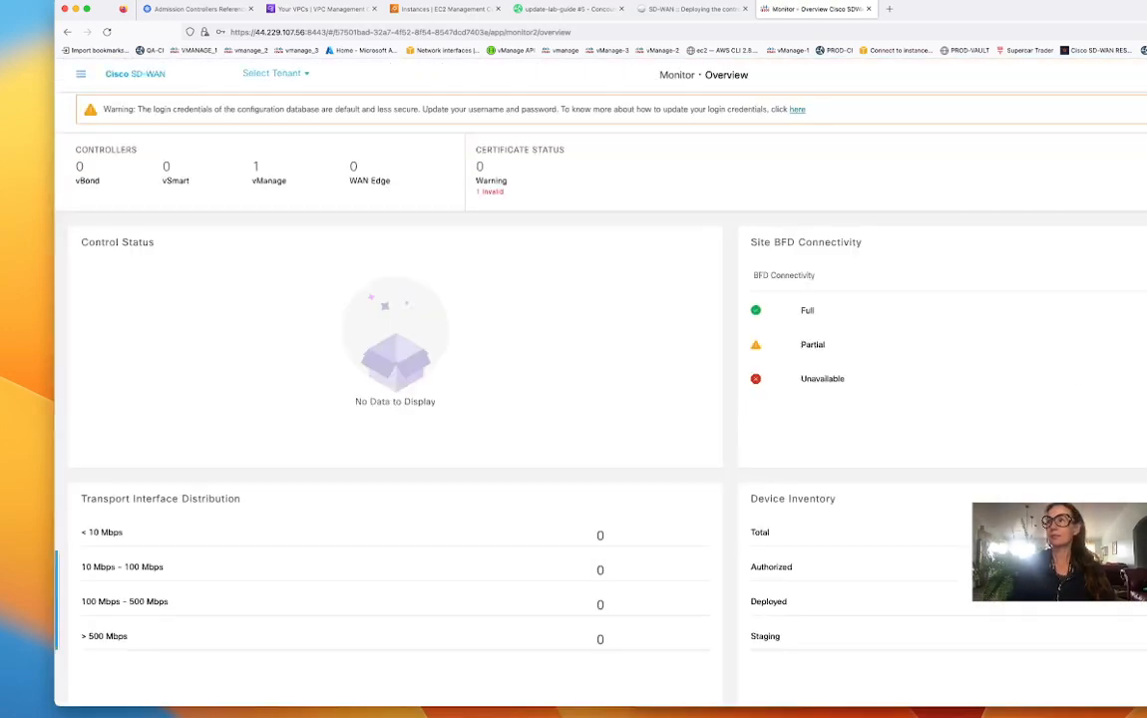
- Navigate to Administration > Cluster Management and start adding a new vManage node
click(80, 73)
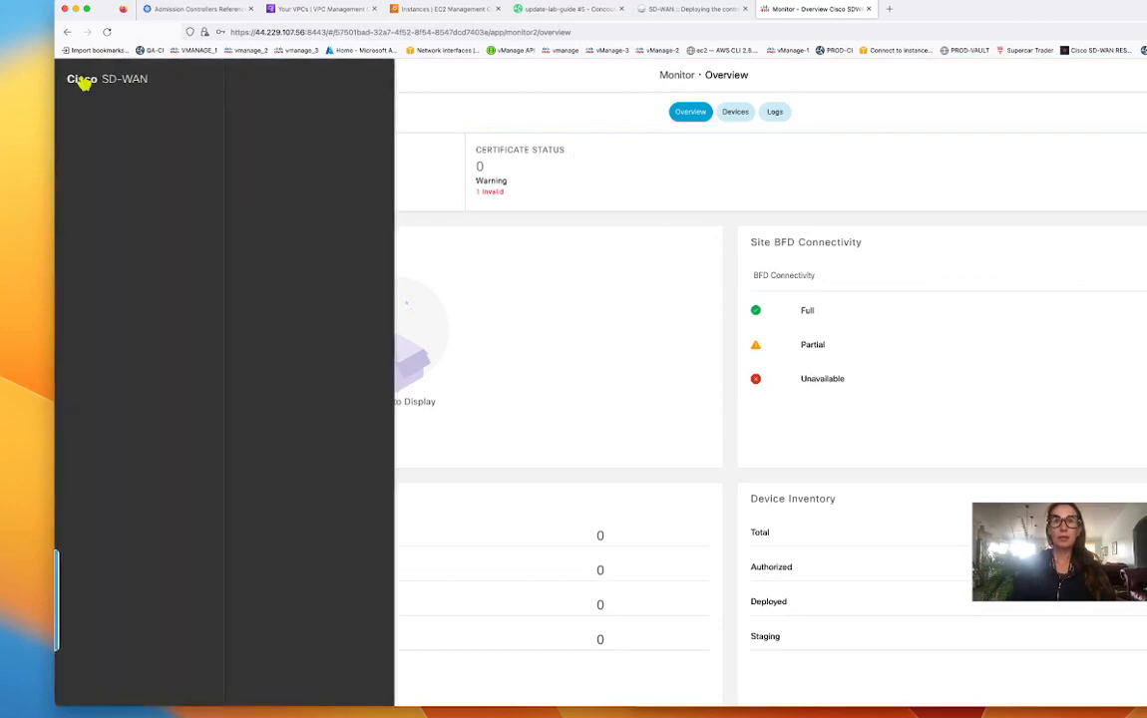
click(127, 243)
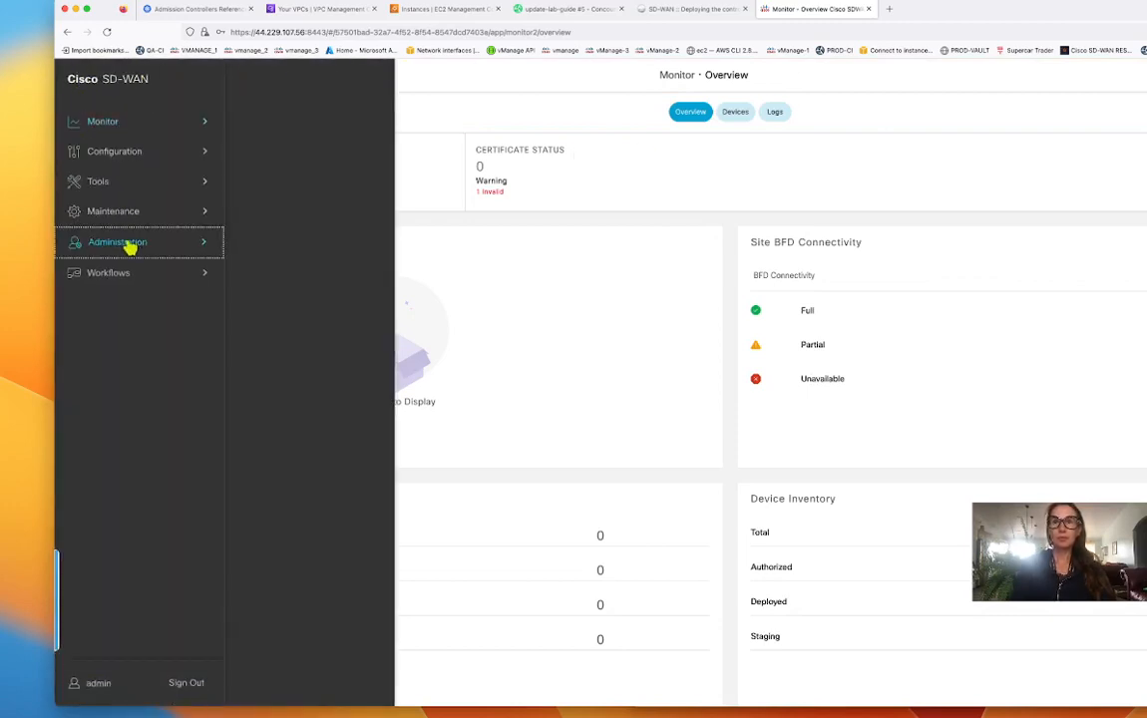
click(261, 166)
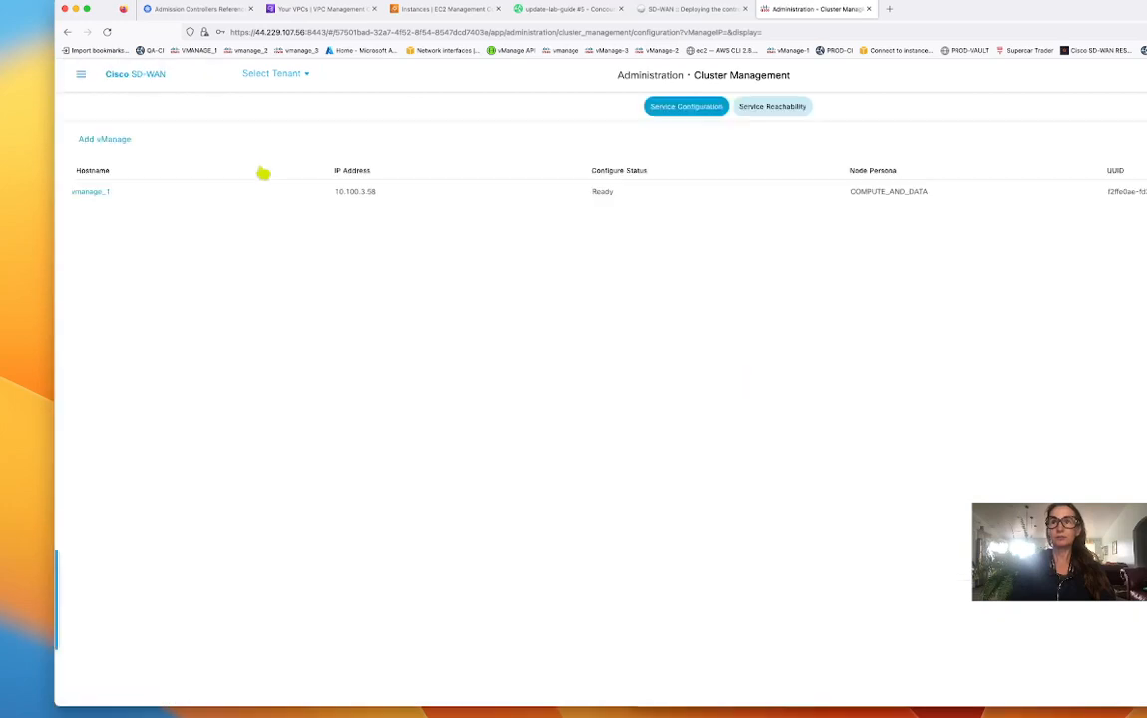
click(126, 142)
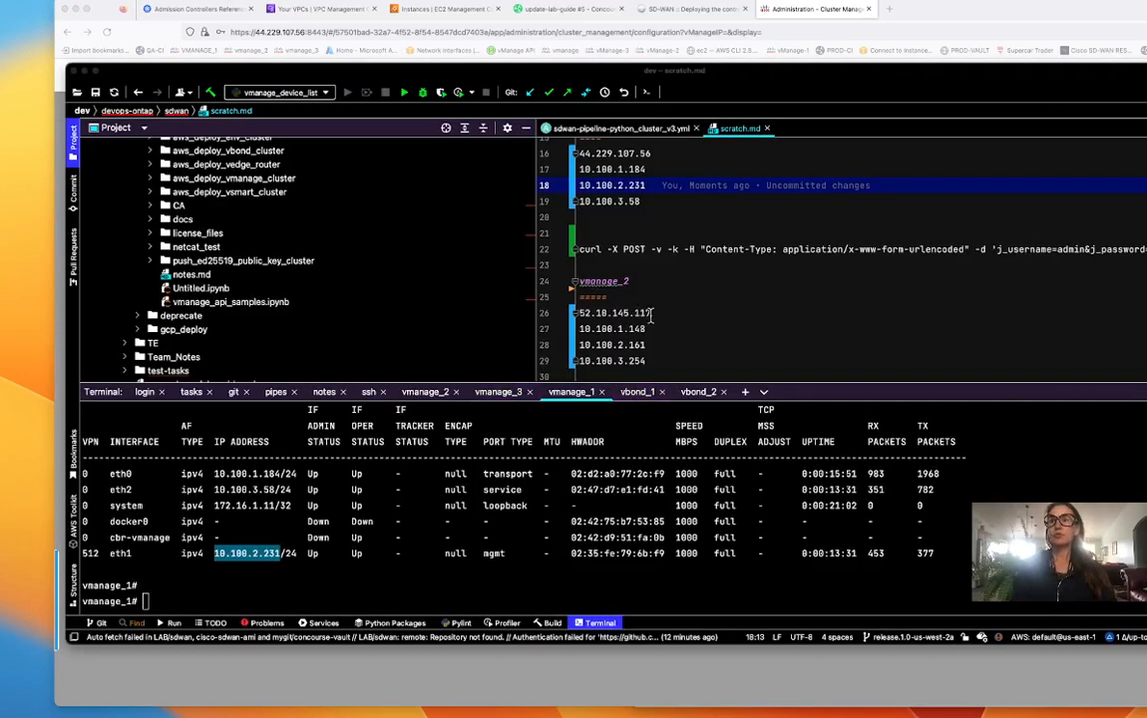
- SSH into vmanage_2, run 'sh int', and copy eth2's address 10.100.3.254
click(650, 361)
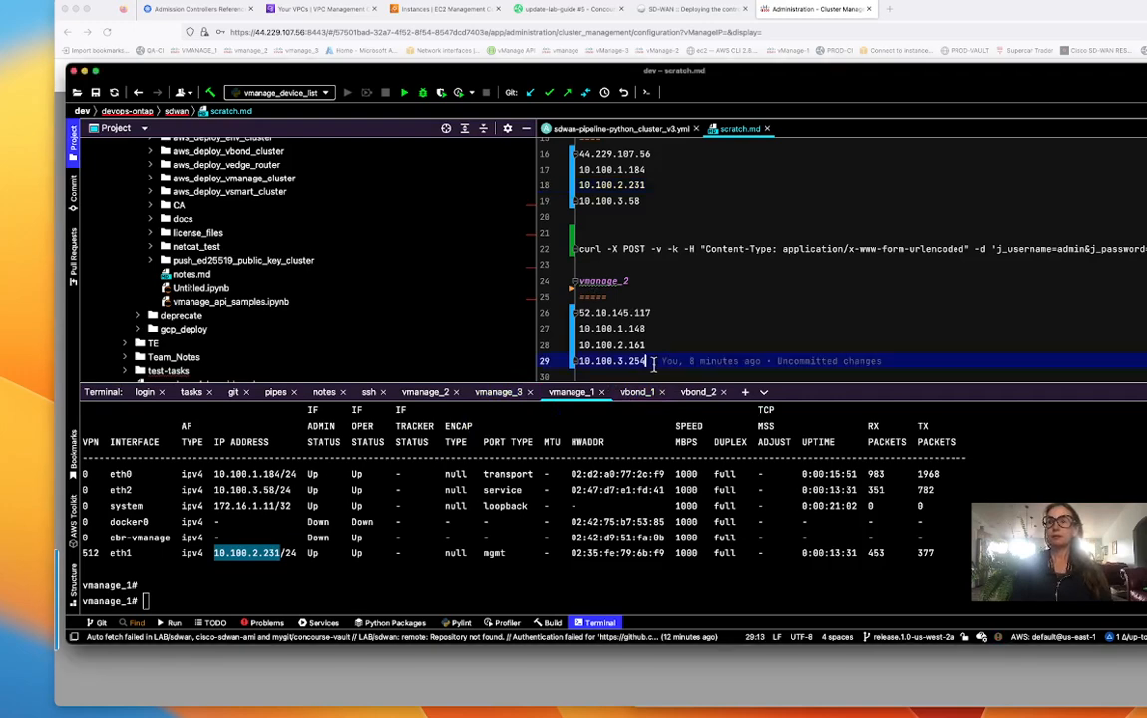
drag(648, 361, 581, 368)
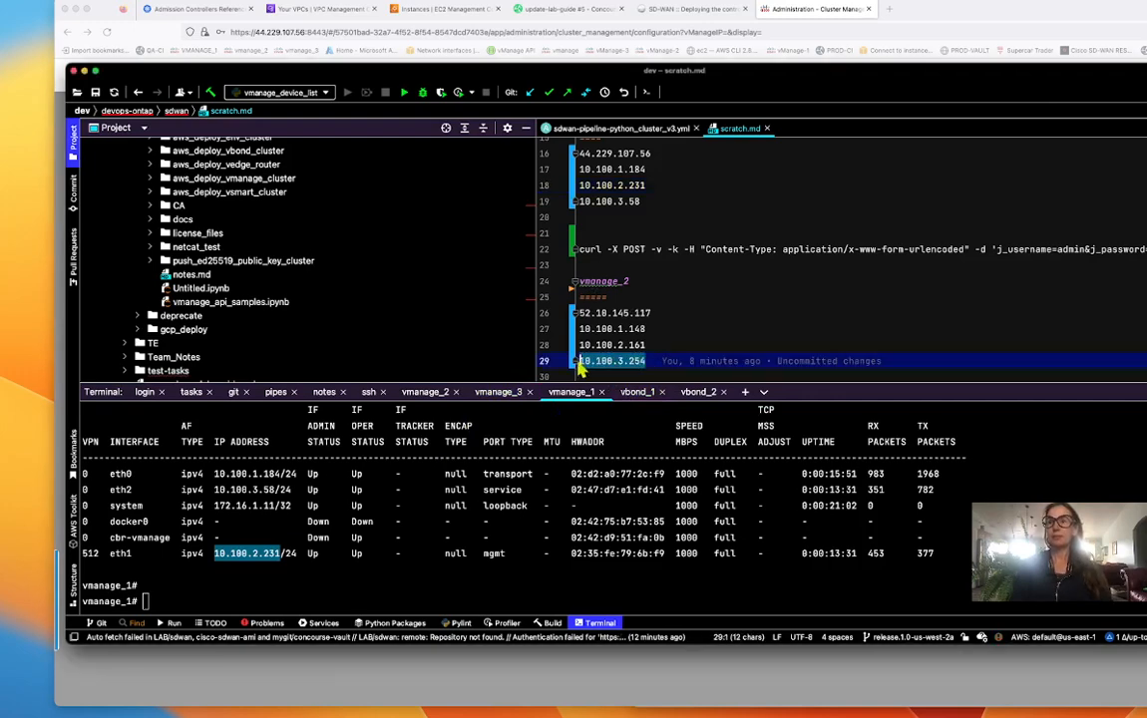
click(424, 392)
key(Up)
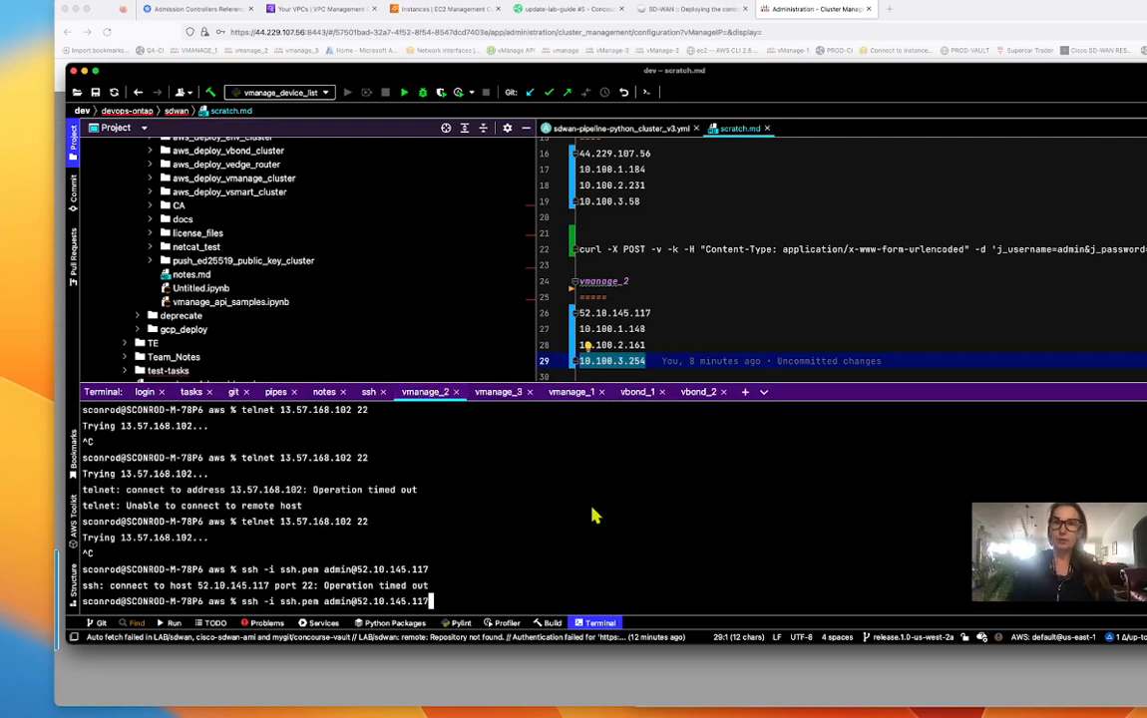
key(Return)
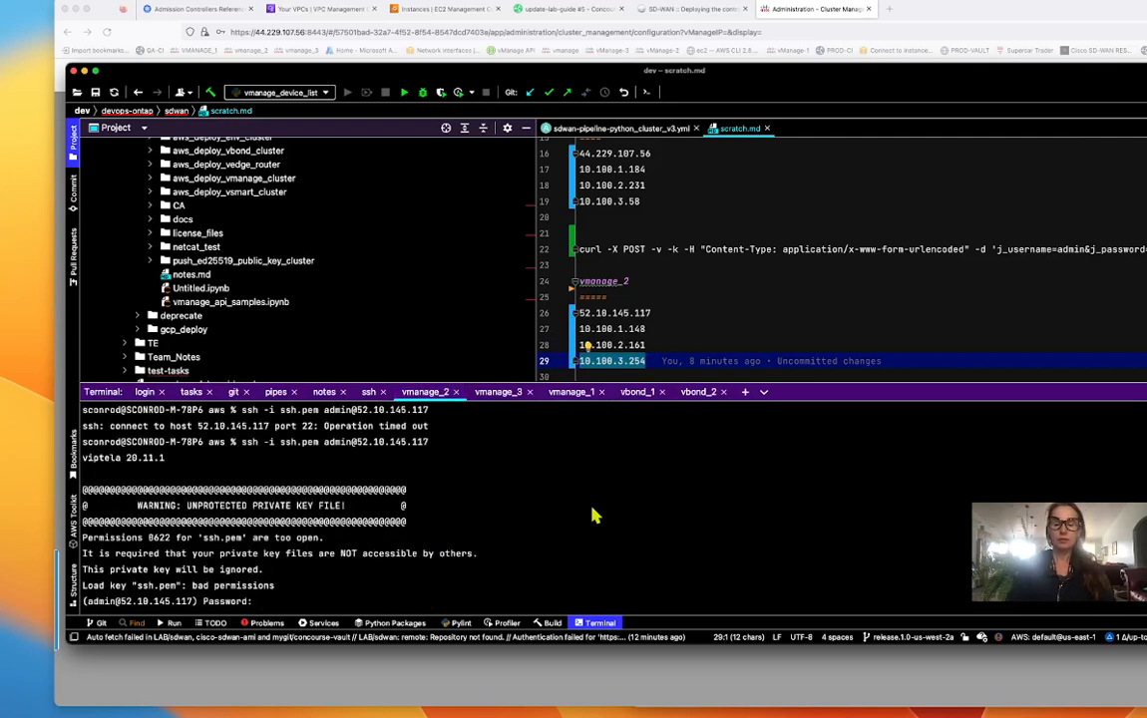
key(Return)
text(sh int)
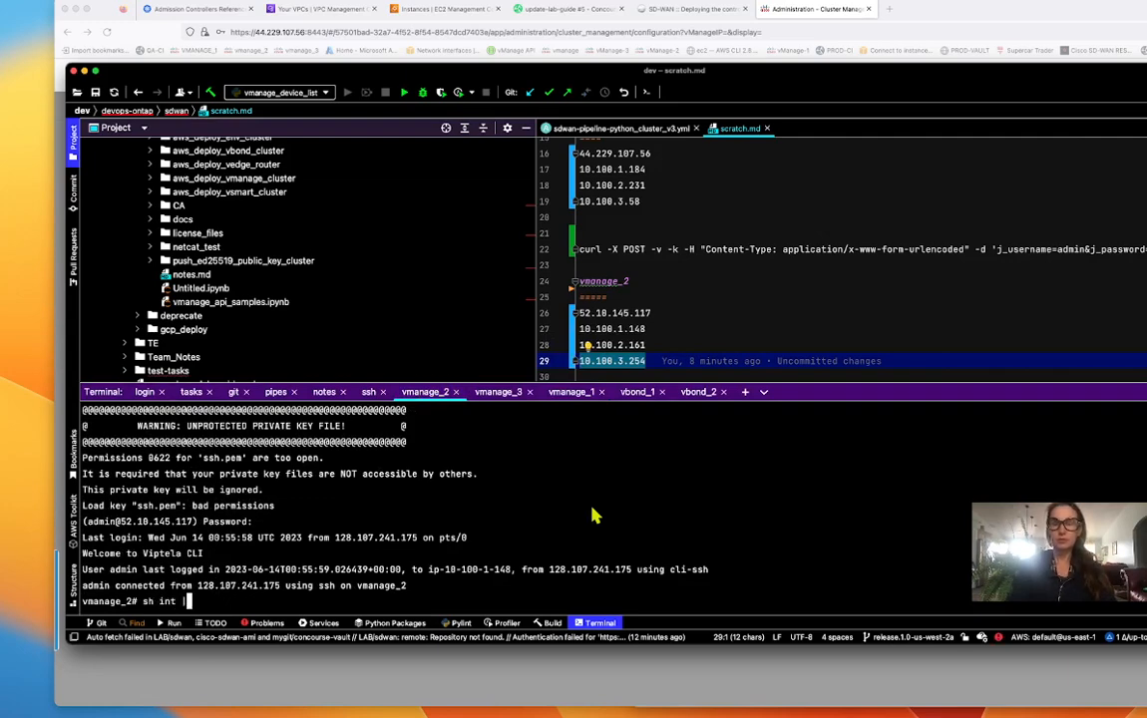
key(Return)
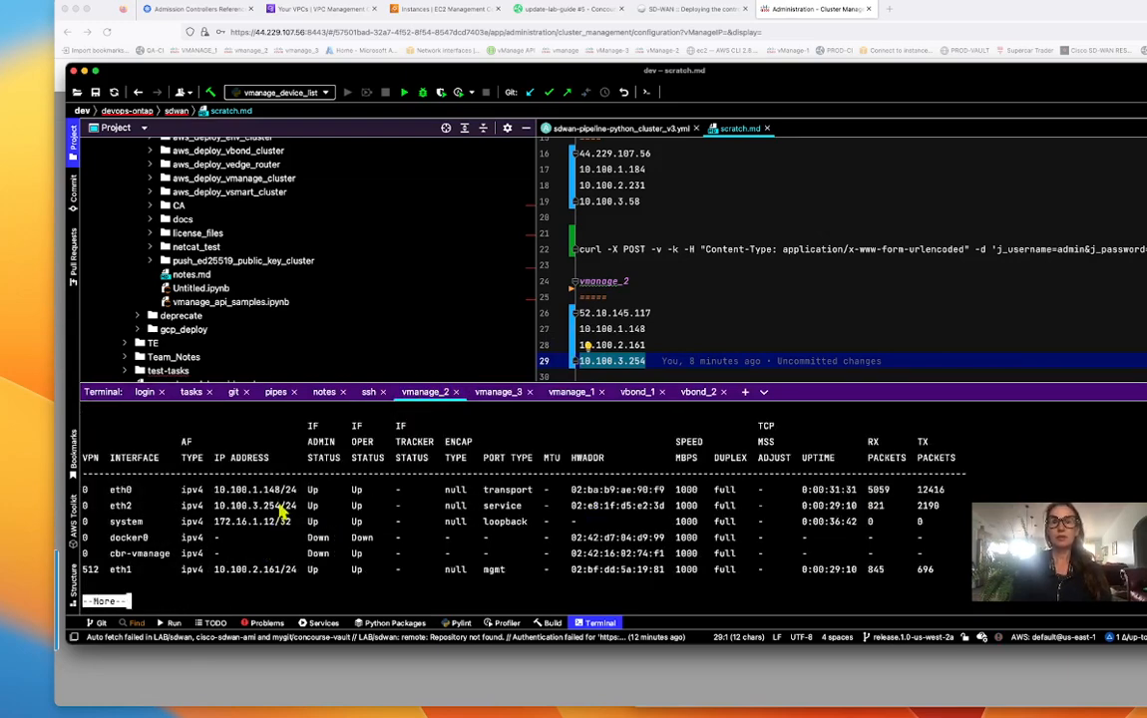
drag(280, 505, 219, 511)
key(super+c)
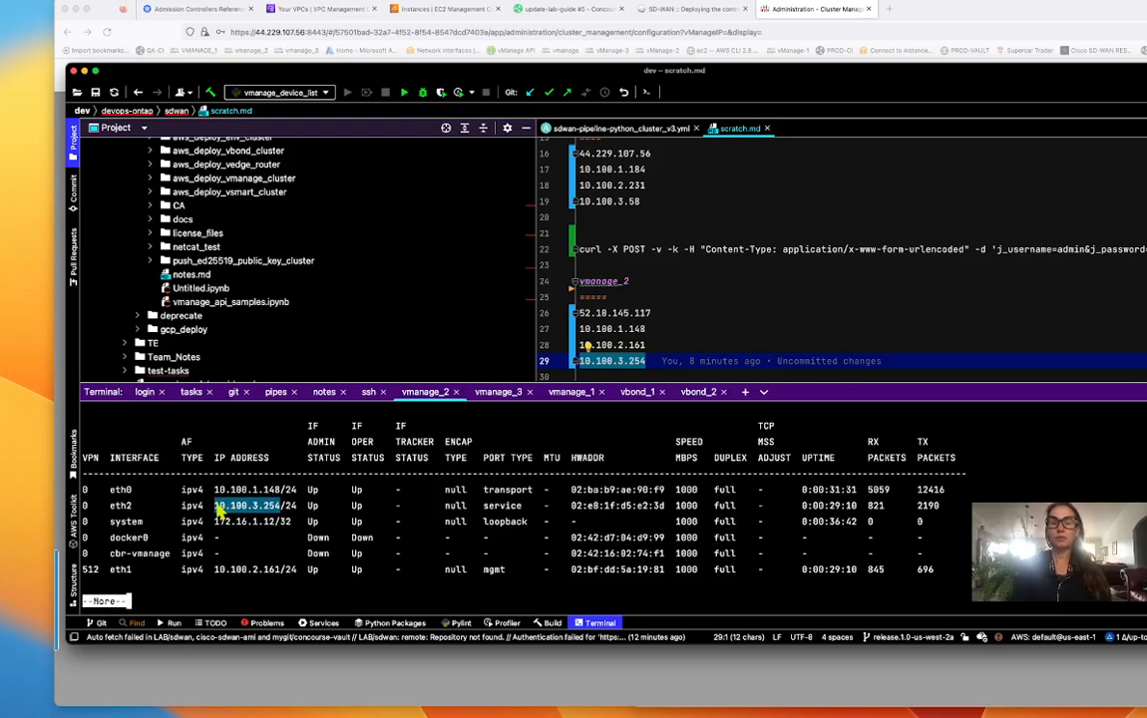
click(1010, 8)
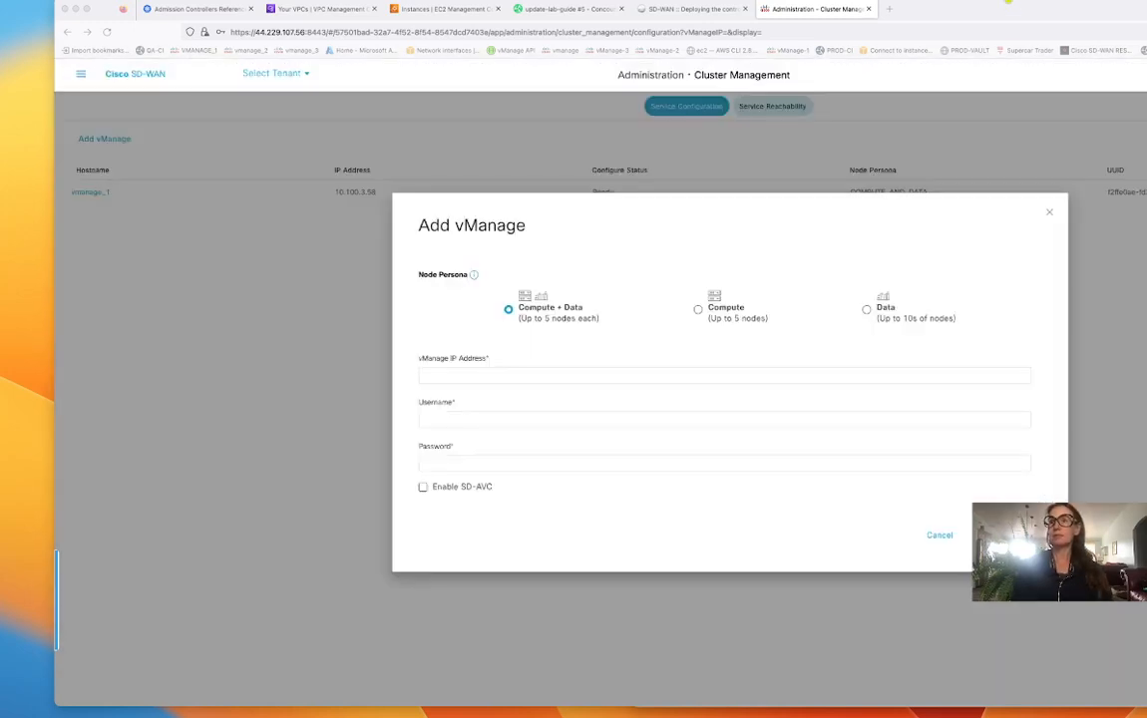
- Enter 10.100.3.254 as the new node's vManage IP with its username and password, and submit
click(498, 374)
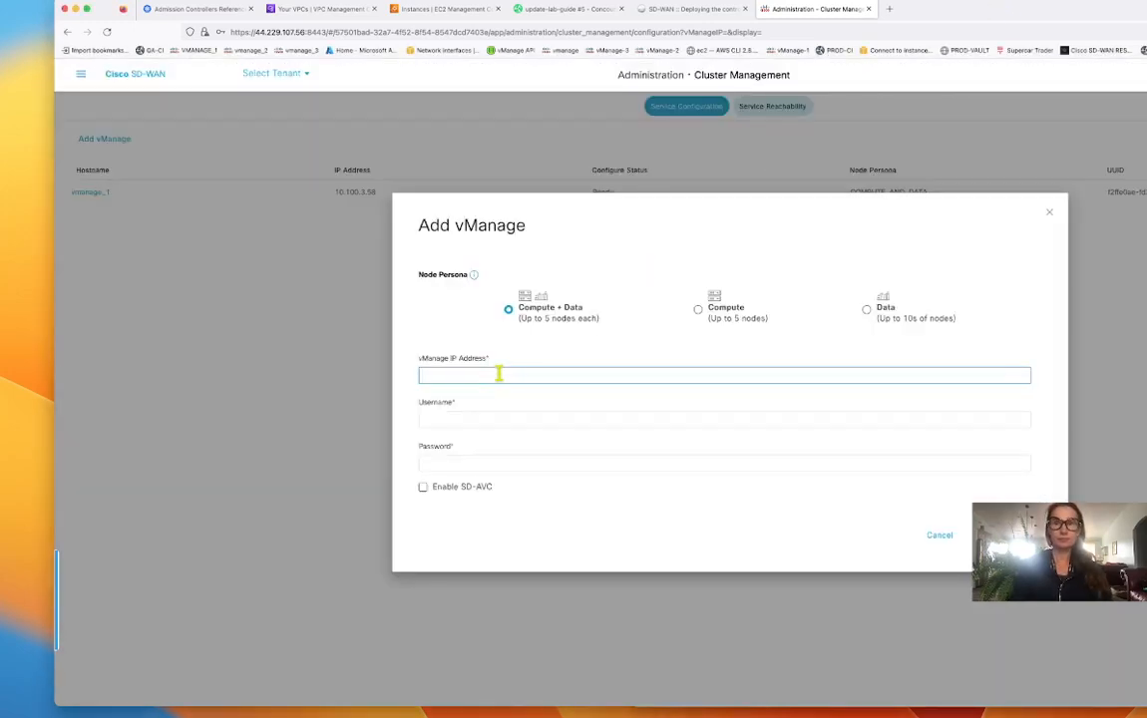
key(super+v)
click(506, 417)
text(admin)
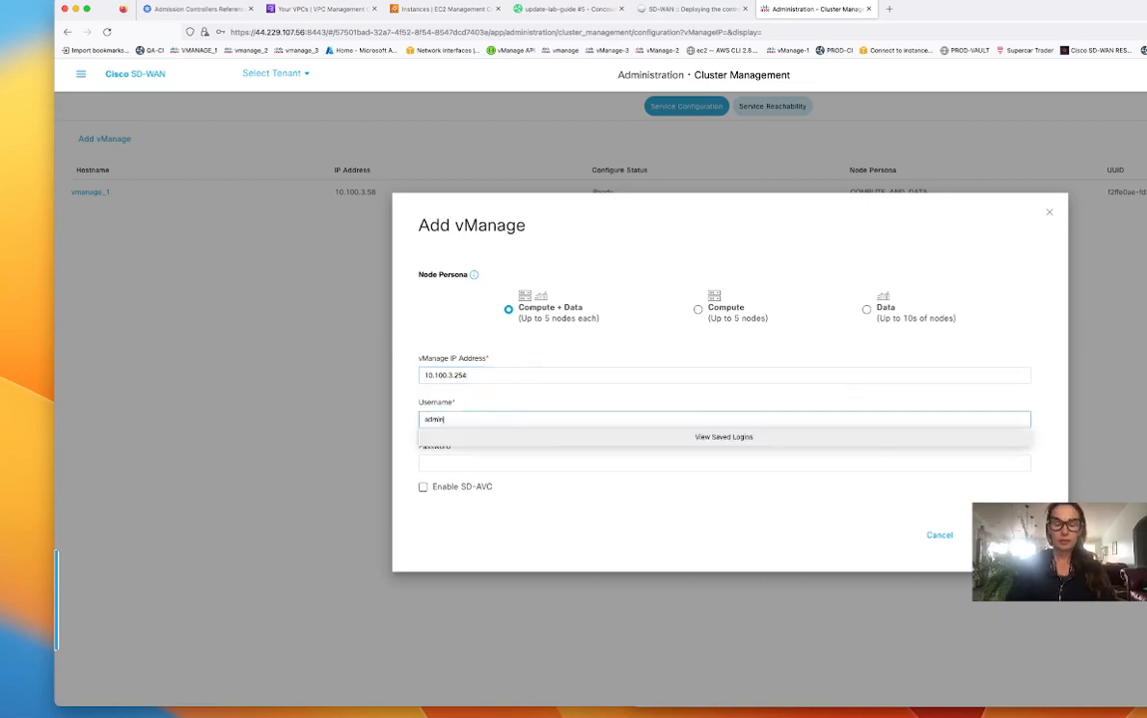
click(499, 463)
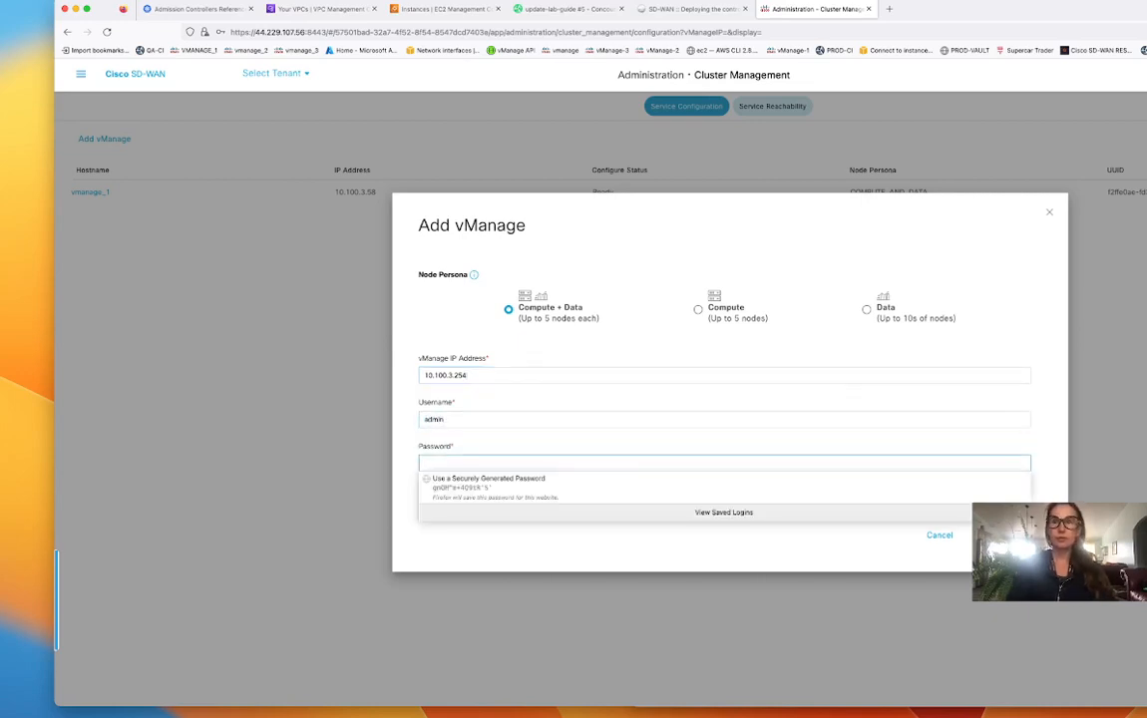
key(super+v)
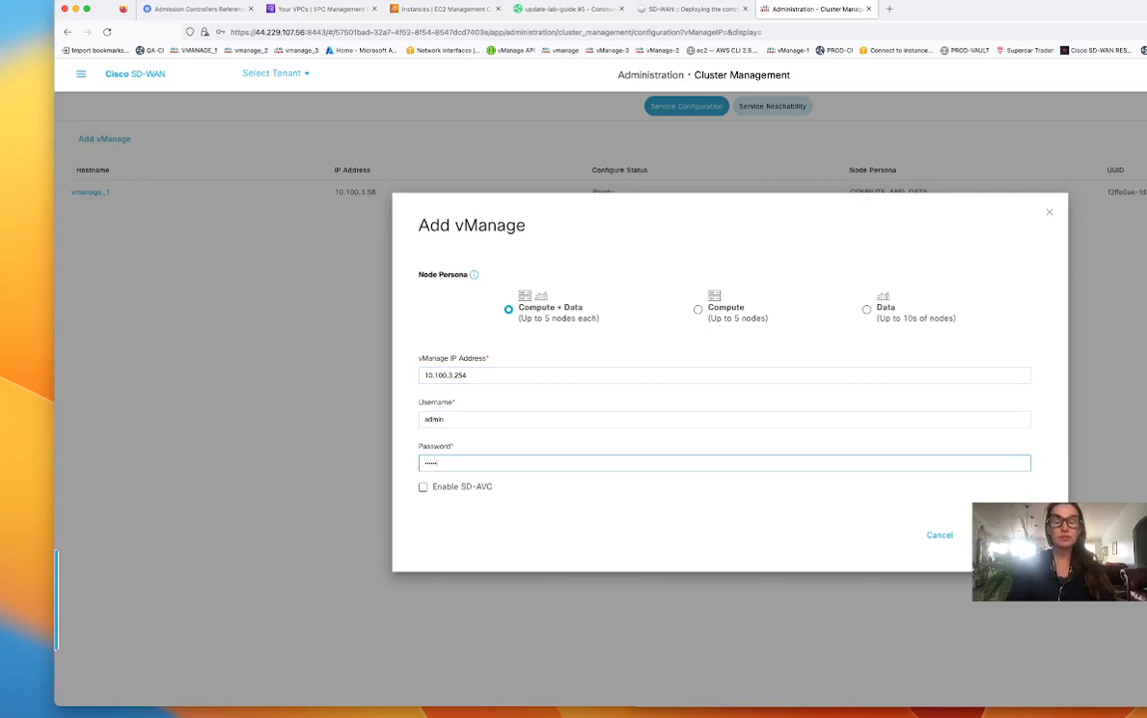
key(Return)
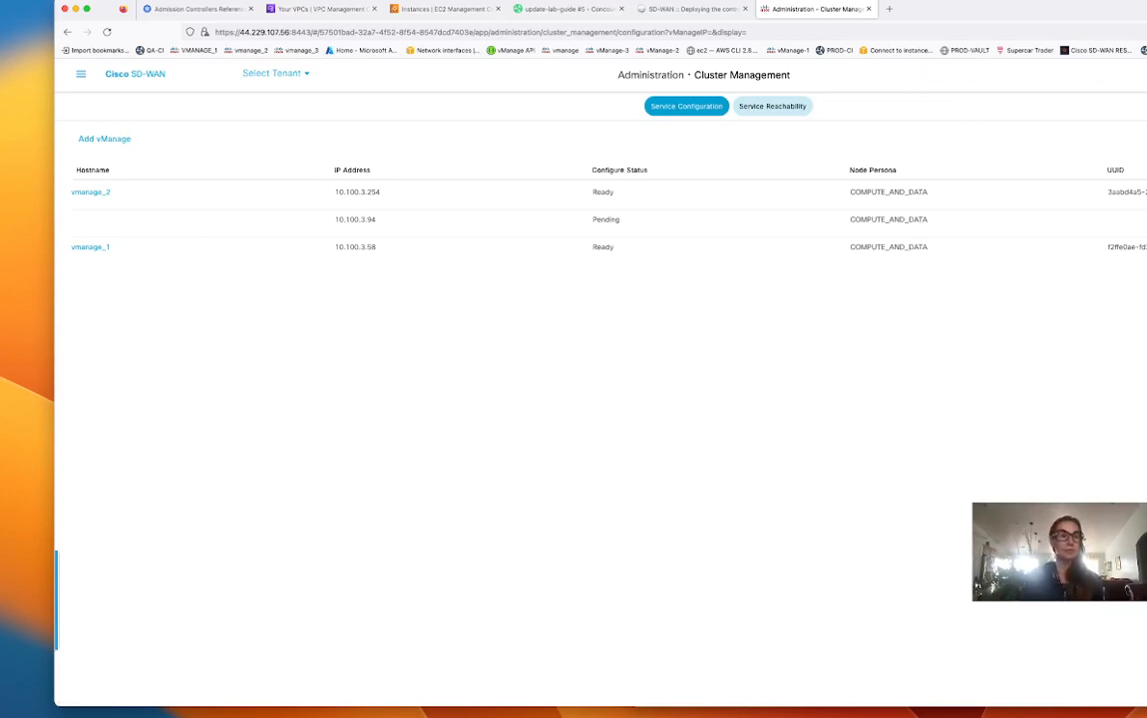
- Bring the PyCharm notes listing vmanage_3's addresses back to the front
key(super+Tab)
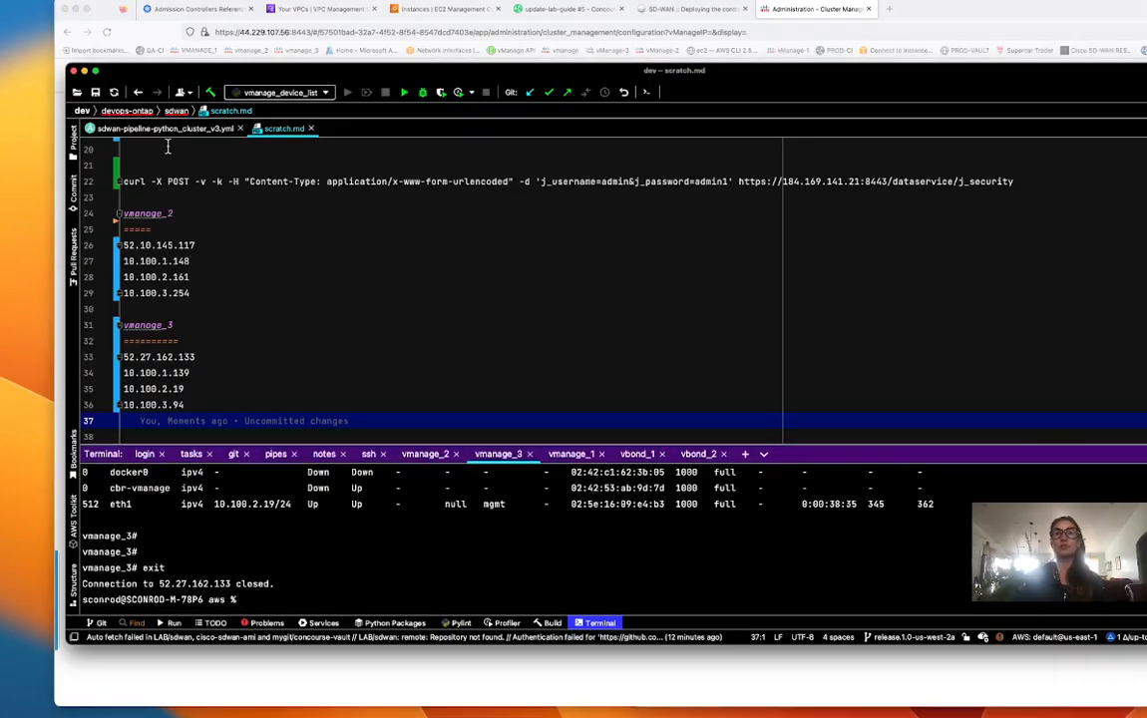
- In the project tree, collapse LTRAPP3000 and tasks, then open enterprise-cert-steps.md
click(73, 144)
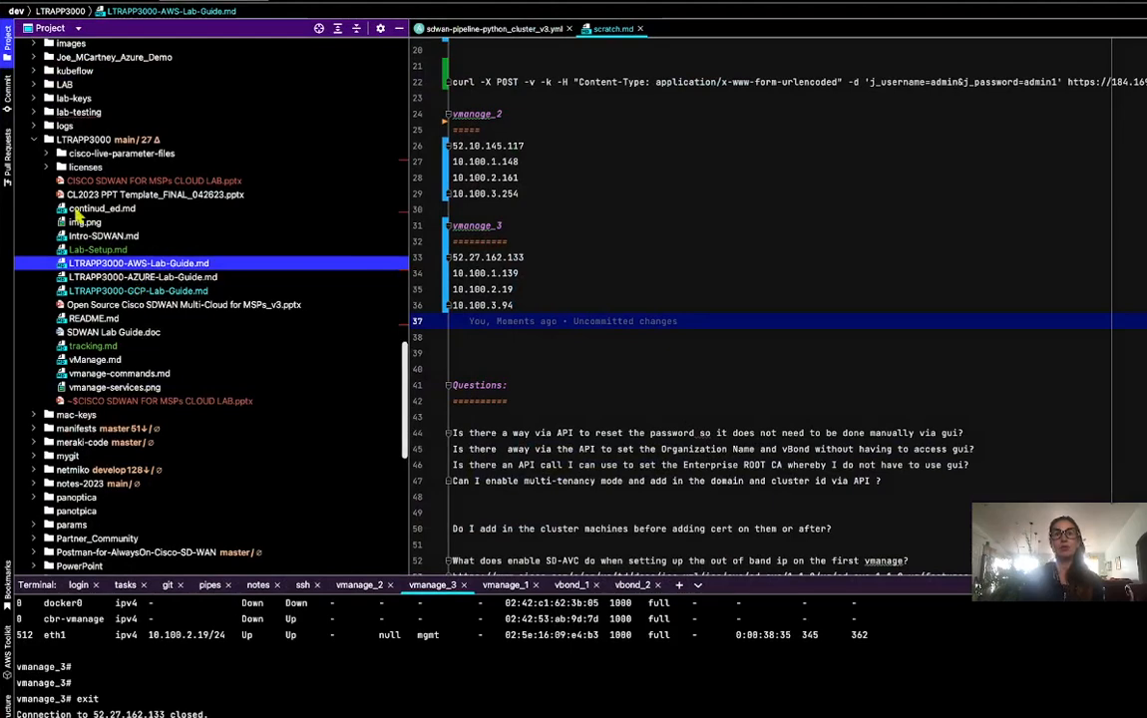
click(46, 139)
scroll(196, 133, up, 10)
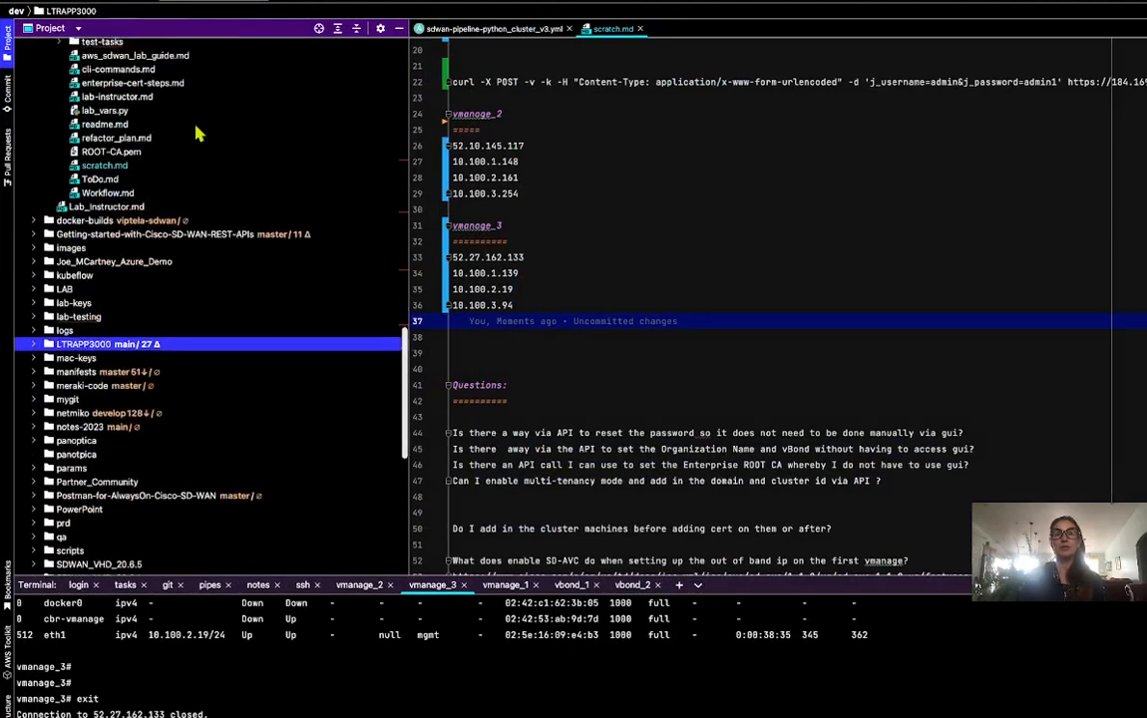
scroll(196, 132, up, 10)
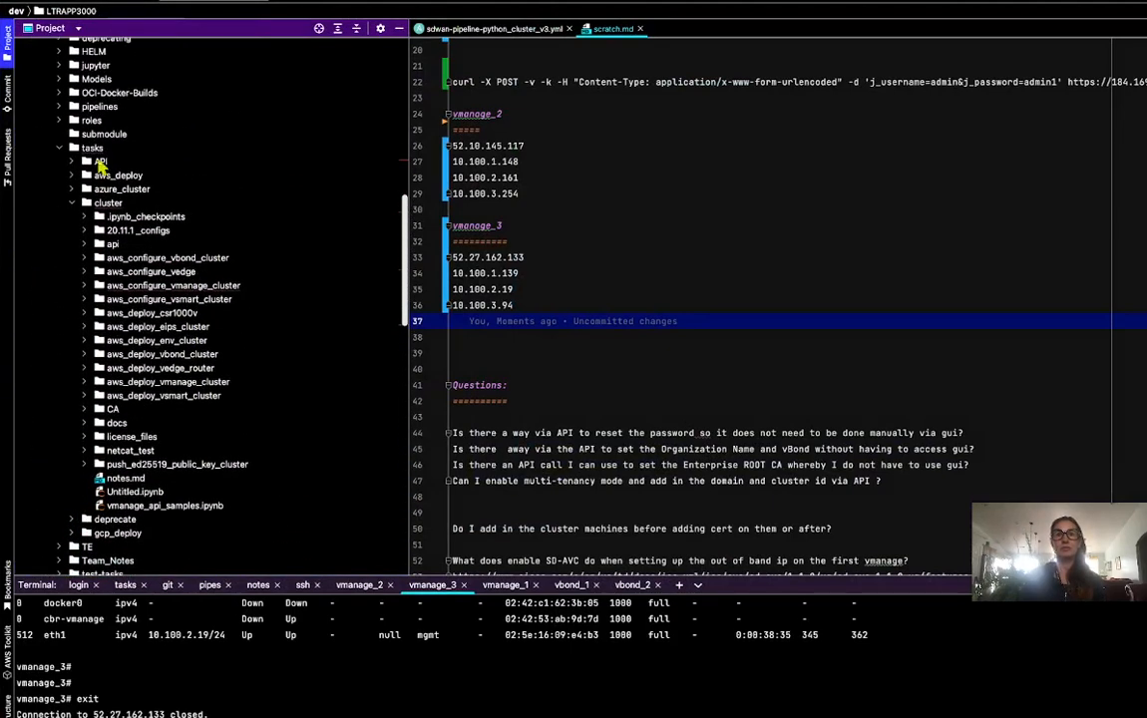
click(61, 148)
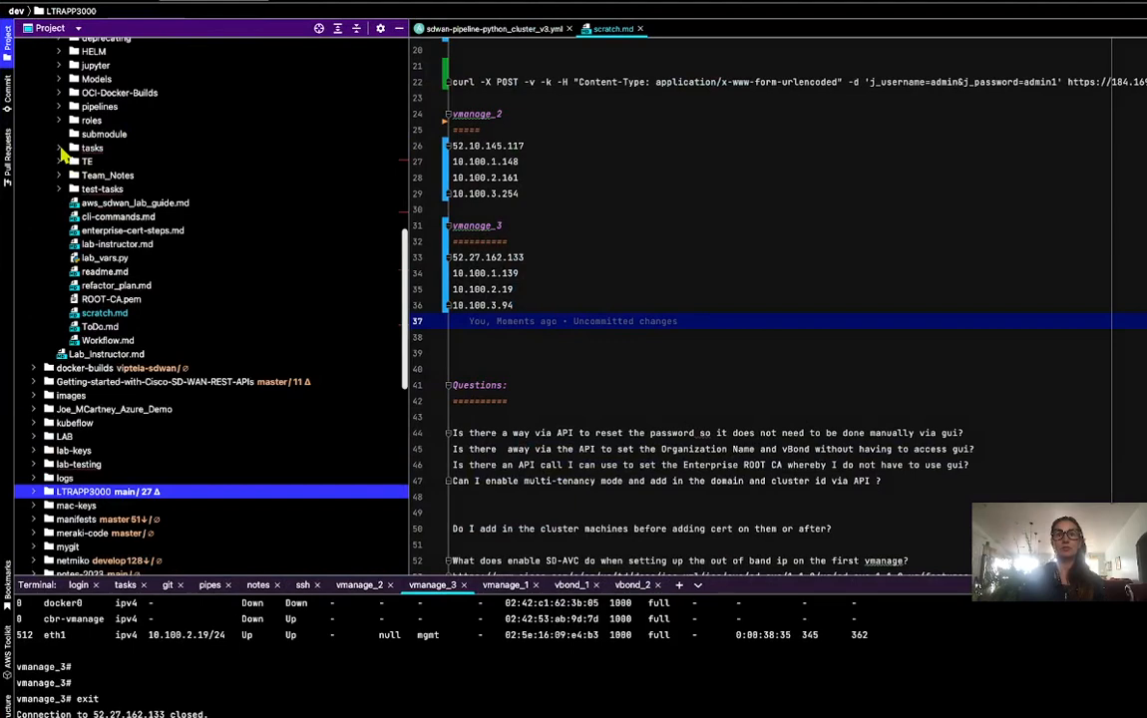
click(128, 230)
double_click(127, 230)
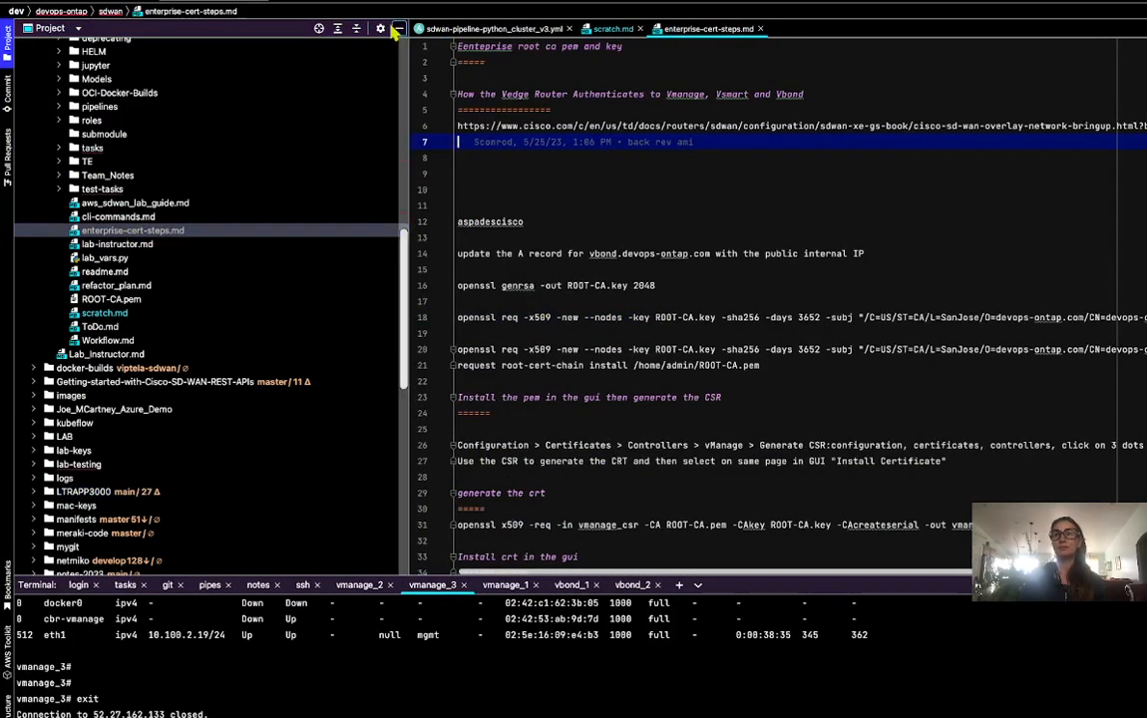
- Read down through the ROOT-CA openssl and certificate-install notes, then return to the top
scroll(813, 398, down, 12)
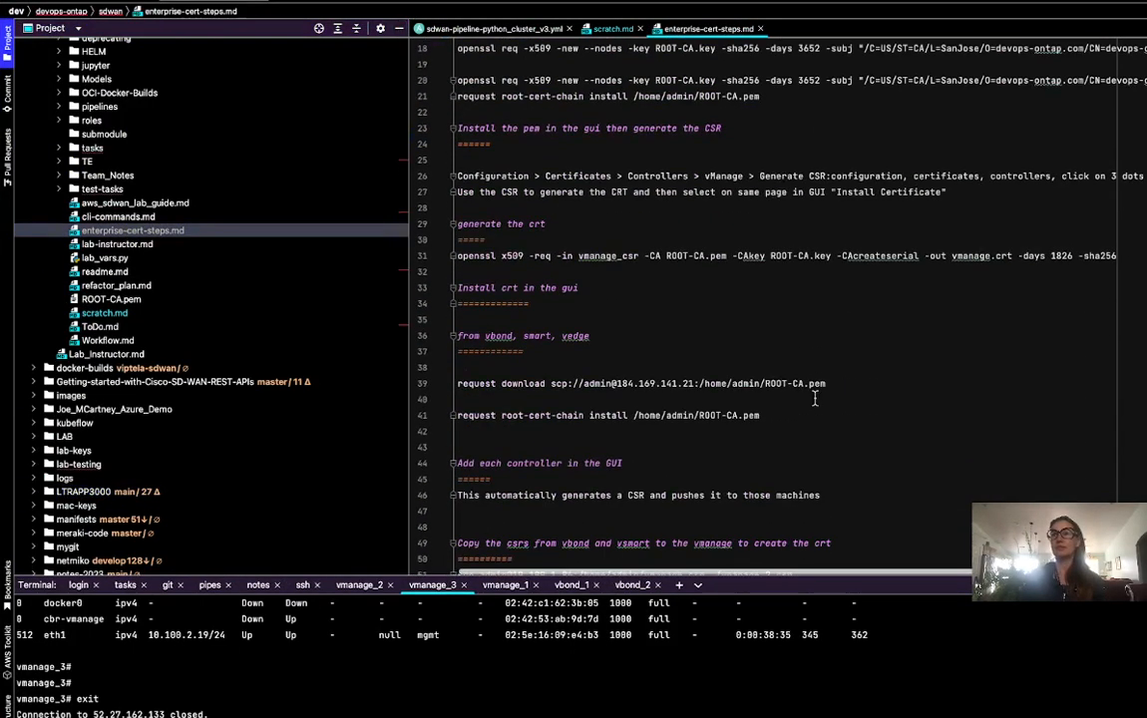
scroll(813, 397, down, 14)
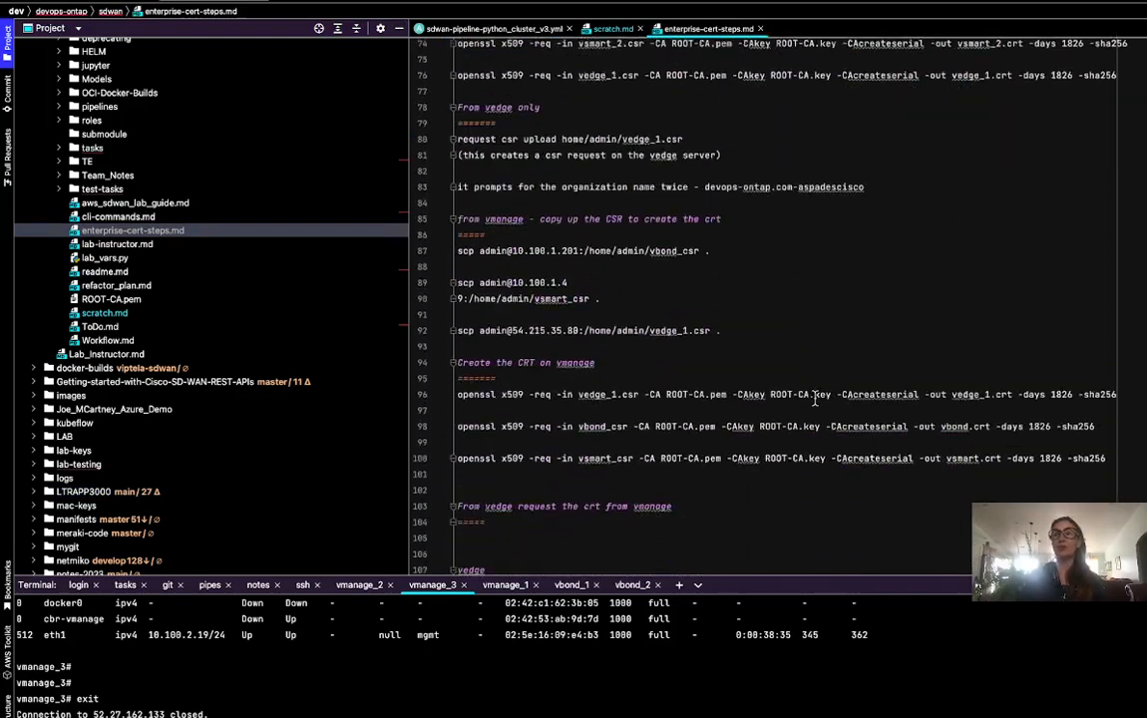
scroll(813, 397, up, 20)
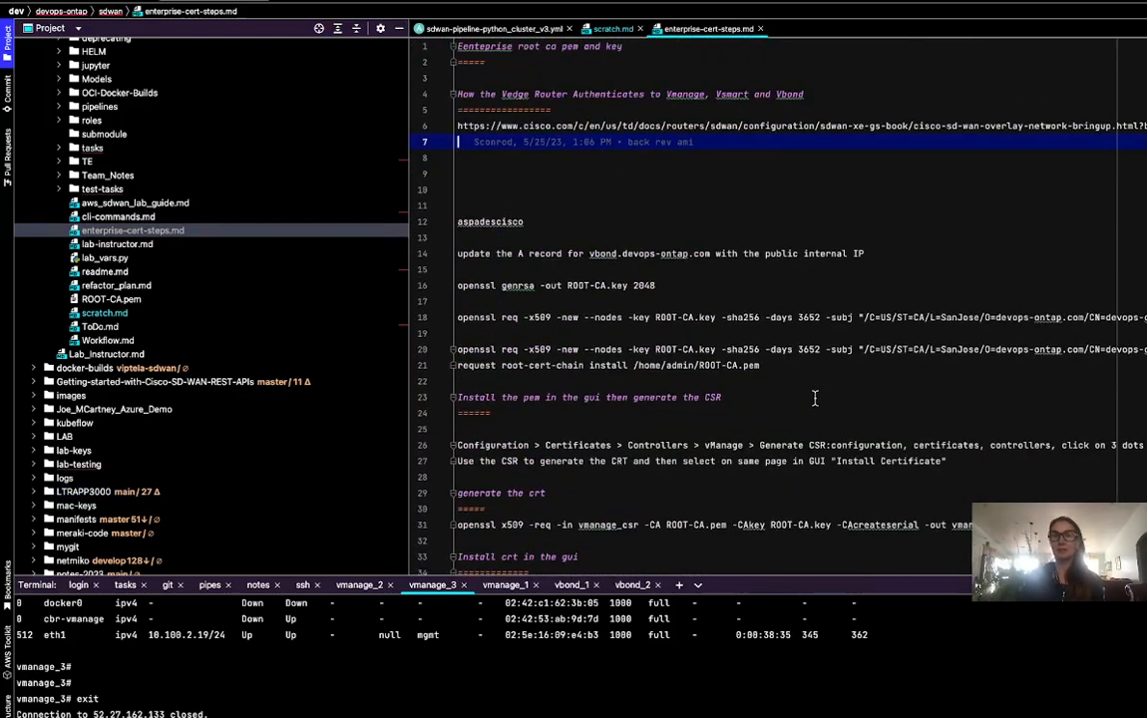